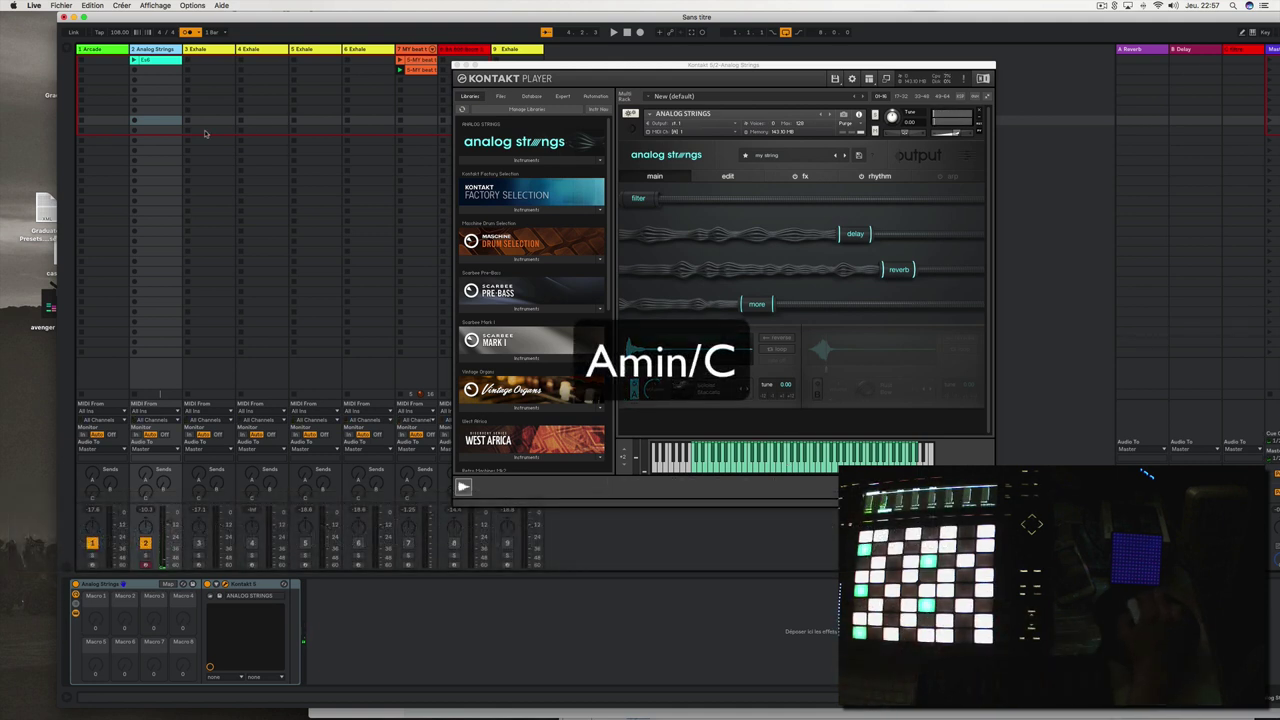
Step: Play the Analog Strings clip and open its notes, moving the Kontakt window clear of the note editor
{"action": "left_click", "coordinate": [133, 60]}
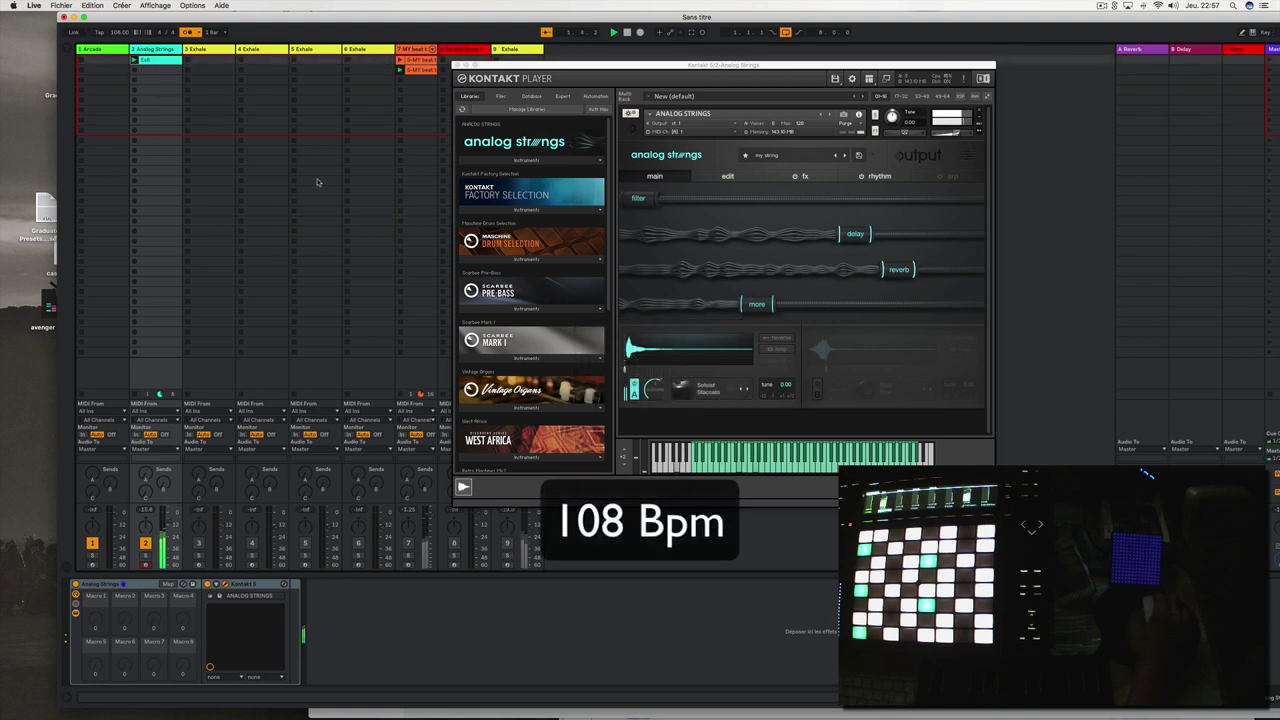
{"action": "double_click", "coordinate": [148, 60]}
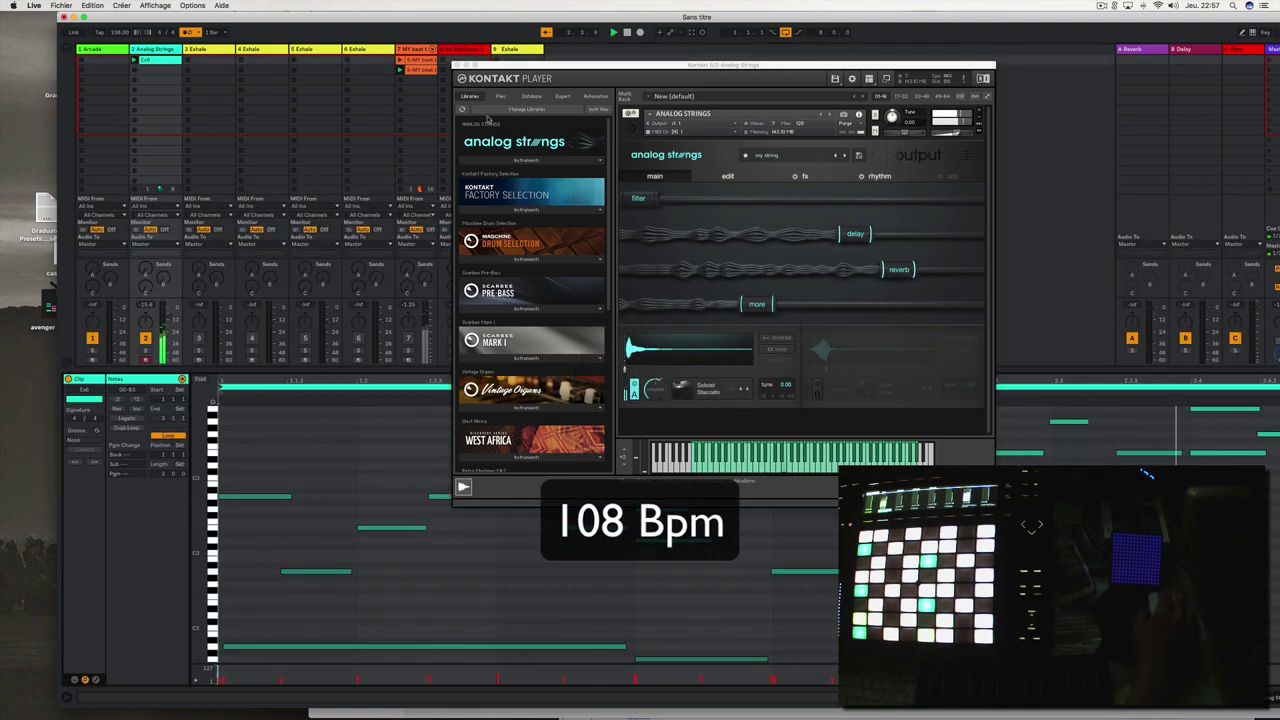
{"action": "left_click_drag", "start_coordinate": [527, 65], "coordinate": [508, 3]}
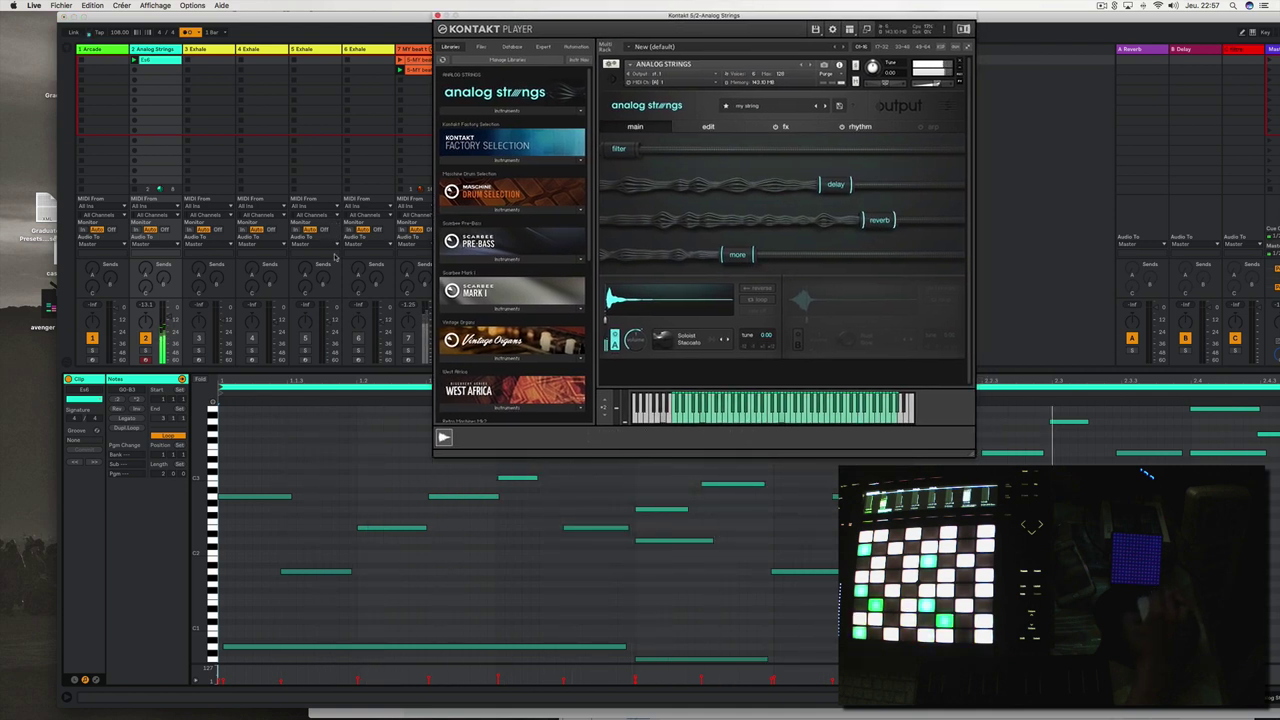
Step: Convert the Analog Strings MIDI track to audio by freezing and flattening it
{"action": "right_click", "coordinate": [168, 49]}
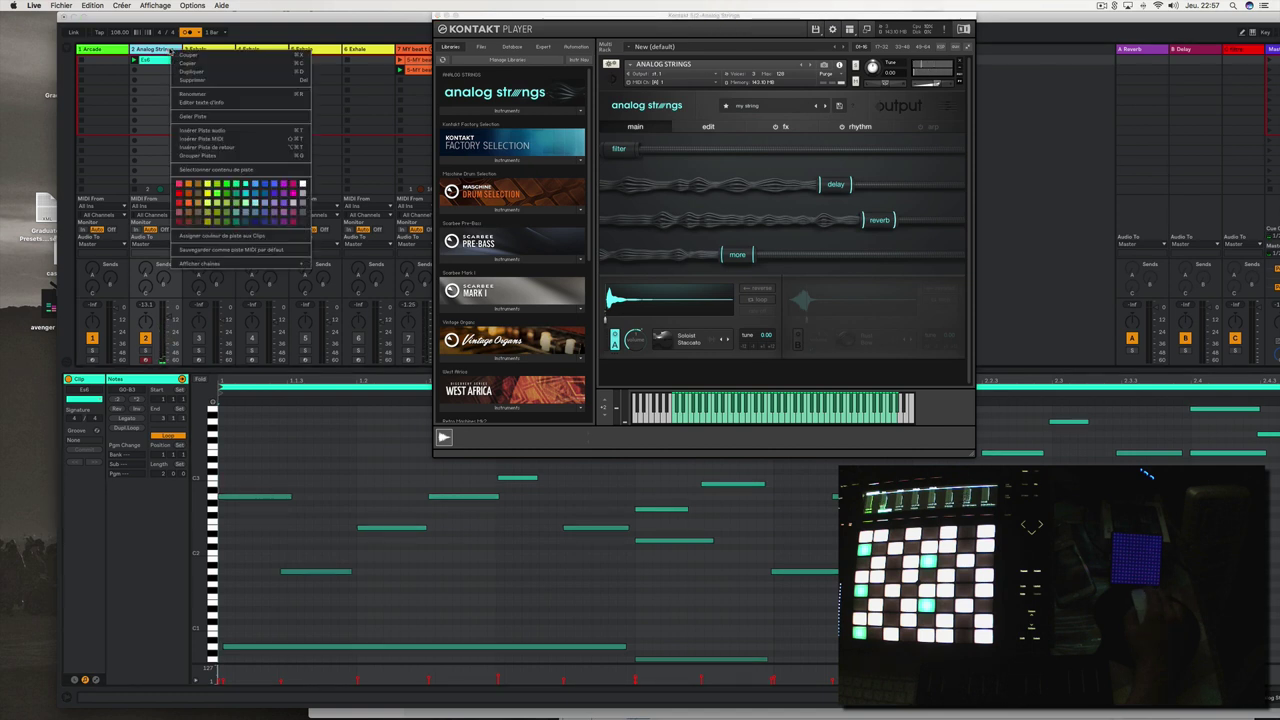
{"action": "left_click", "coordinate": [217, 117]}
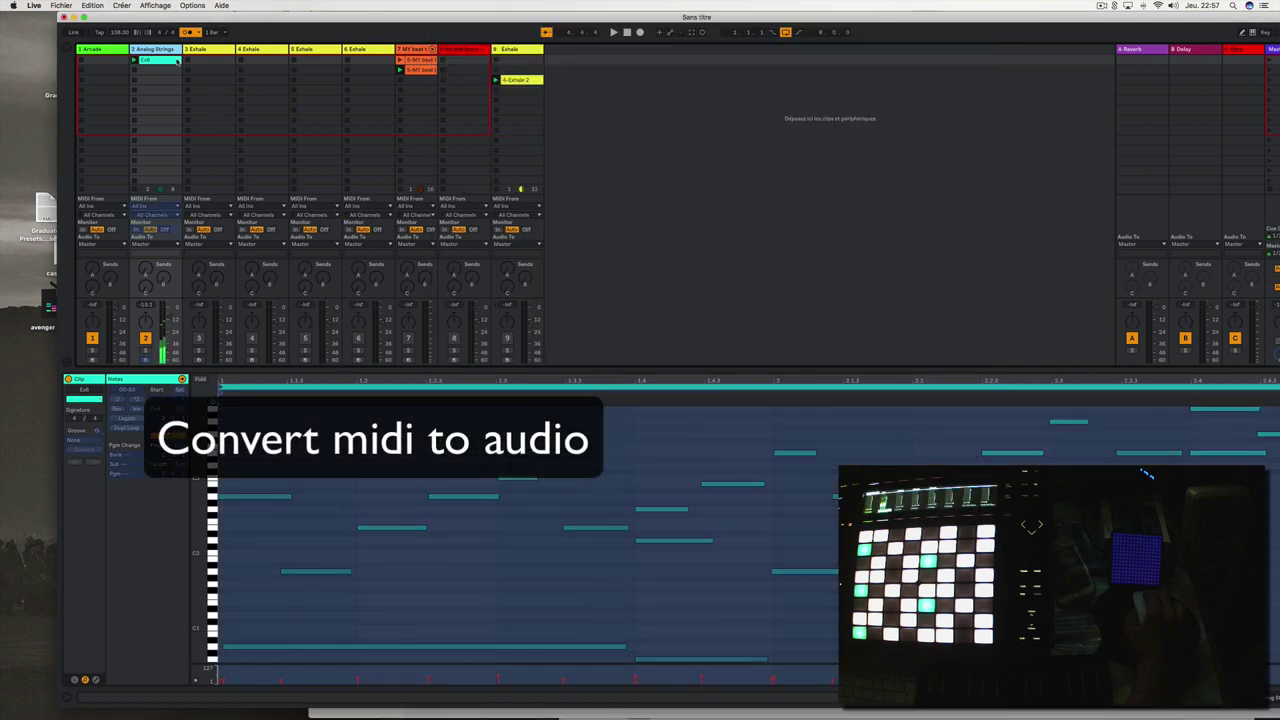
{"action": "right_click", "coordinate": [177, 50]}
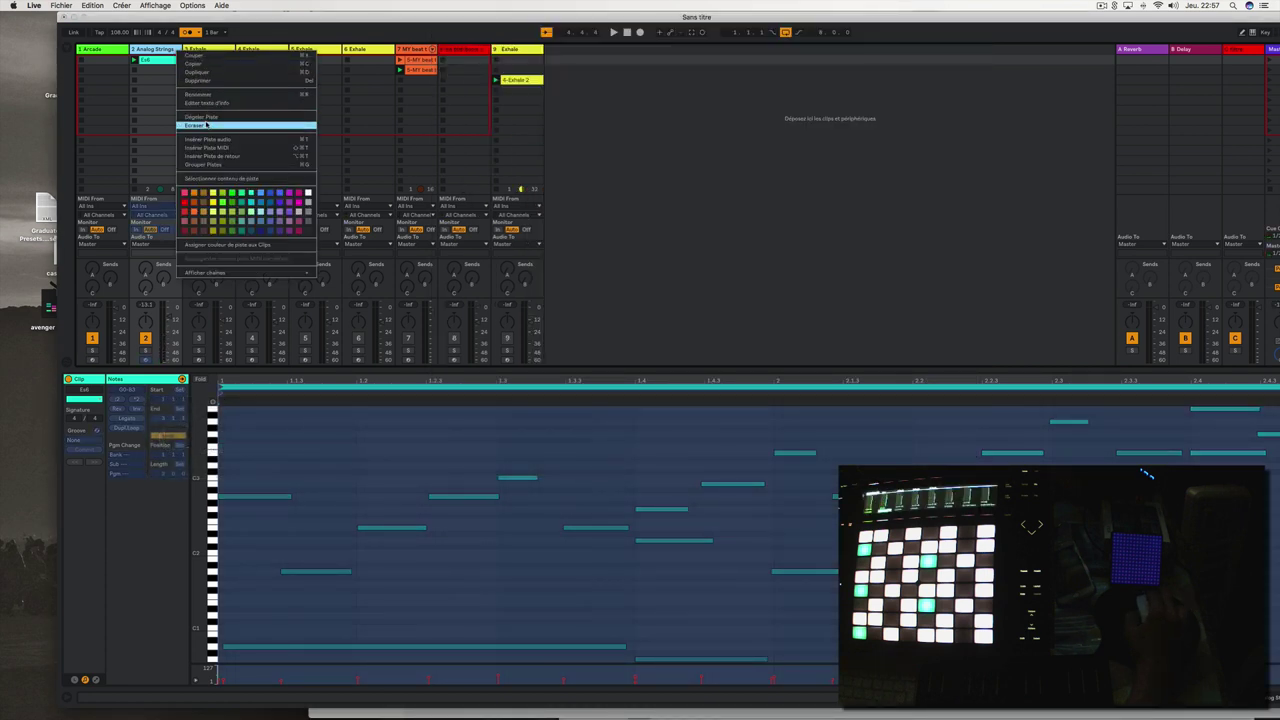
{"action": "left_click", "coordinate": [206, 124]}
{"action": "left_click", "coordinate": [134, 60]}
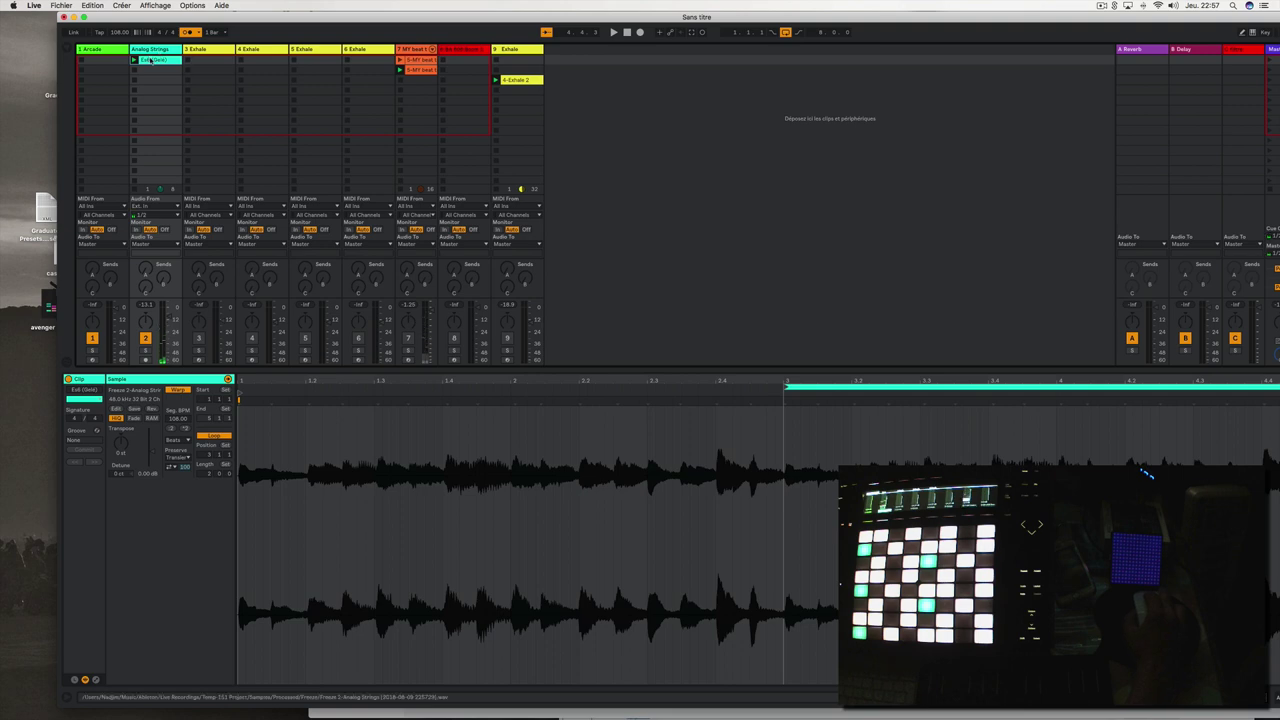
Step: Load the flattened Analog Strings clip onto the first white key of Arcade
{"action": "left_click", "coordinate": [115, 60]}
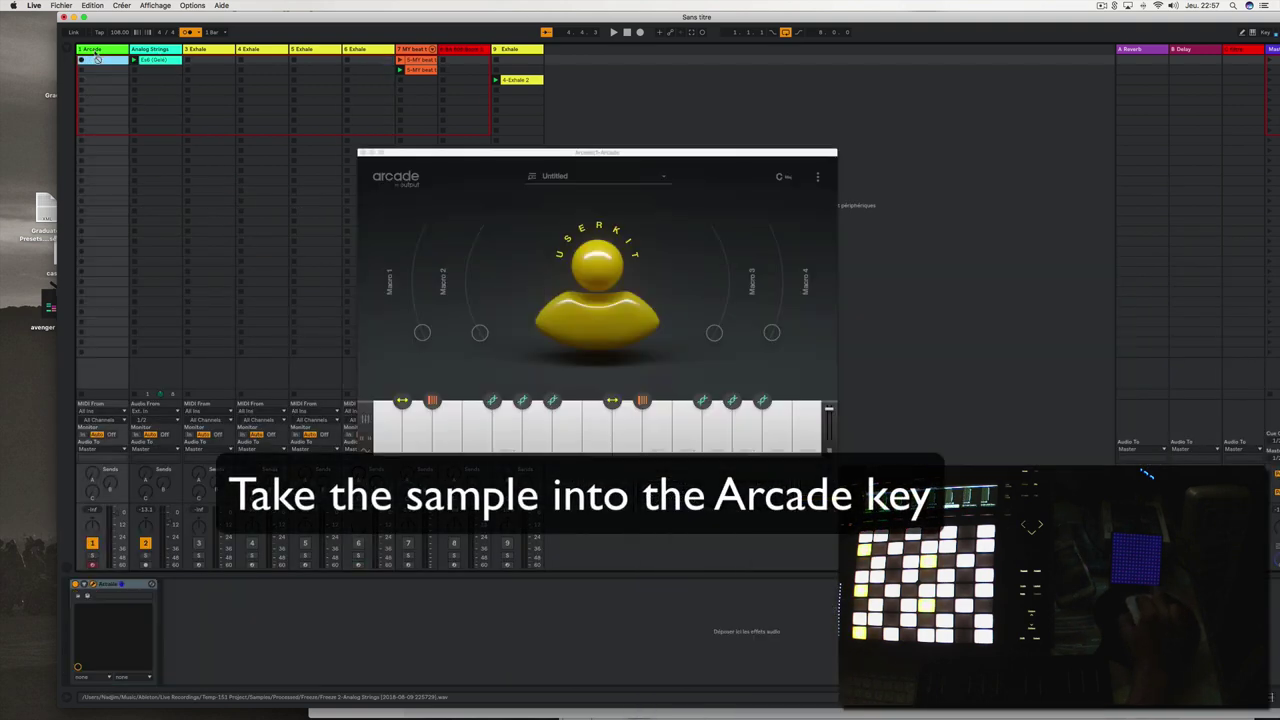
{"action": "left_click_drag", "start_coordinate": [208, 211], "coordinate": [405, 447]}
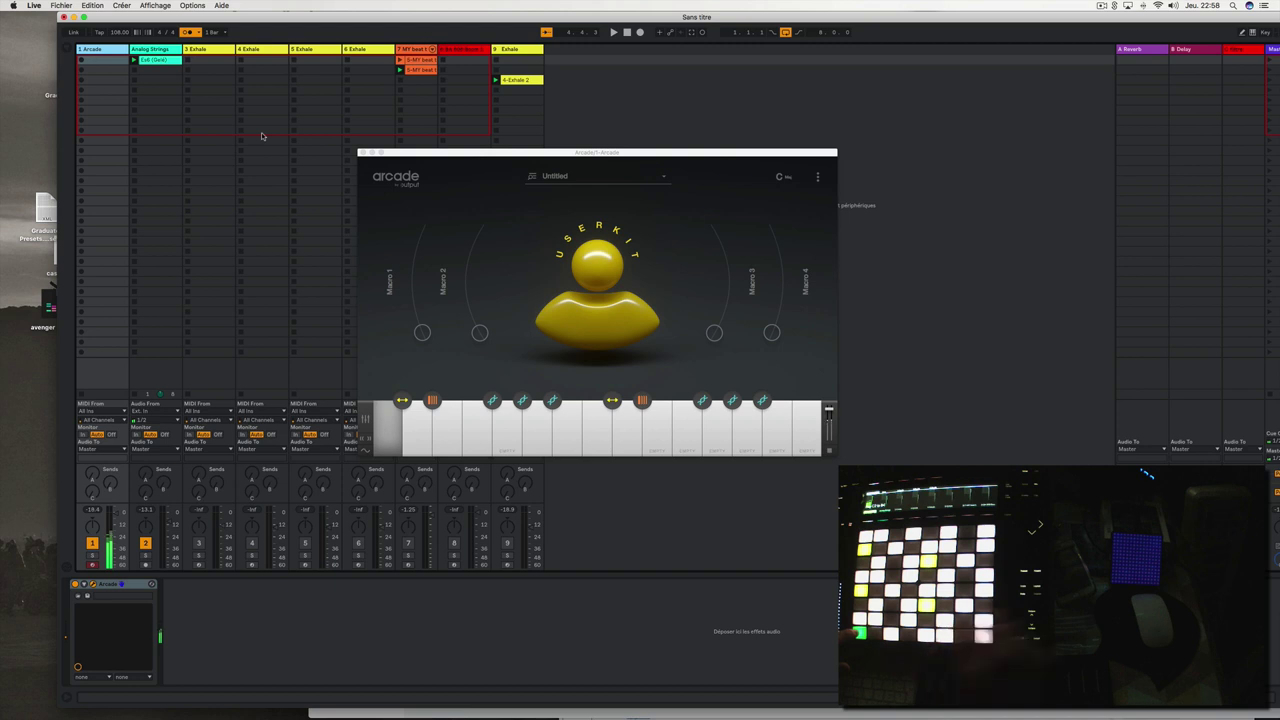
{"action": "left_click", "coordinate": [393, 451]}
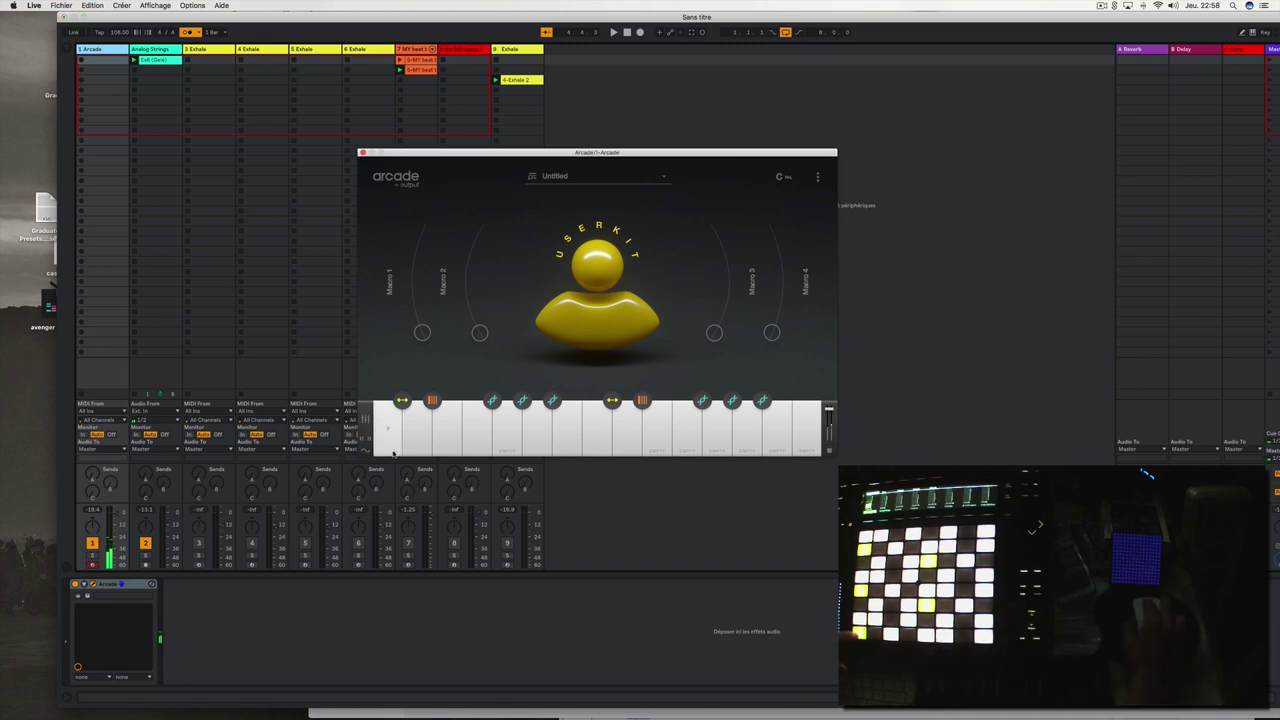
Step: Open the Analog Strings sample's settings in Arcade and set its sync tempo to 108 BPM
{"action": "left_click", "coordinate": [393, 451]}
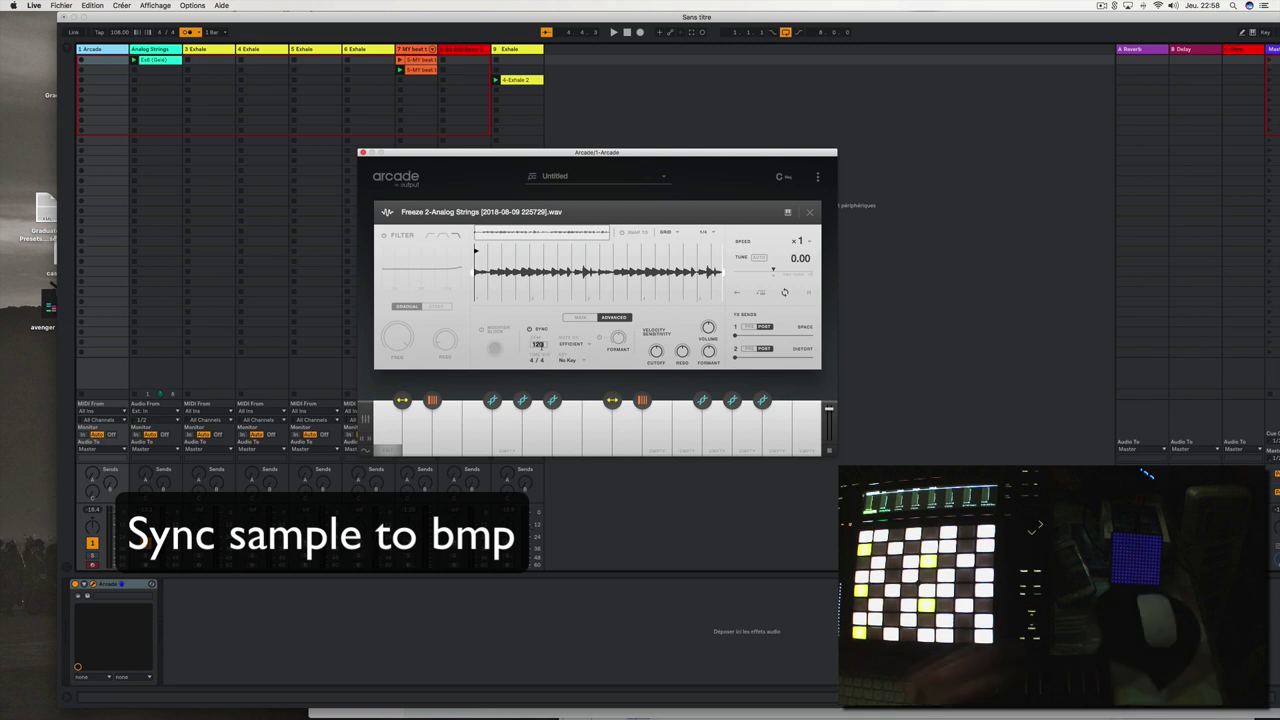
{"action": "key", "text": "BackSpace"}
{"action": "type", "text": "108"}
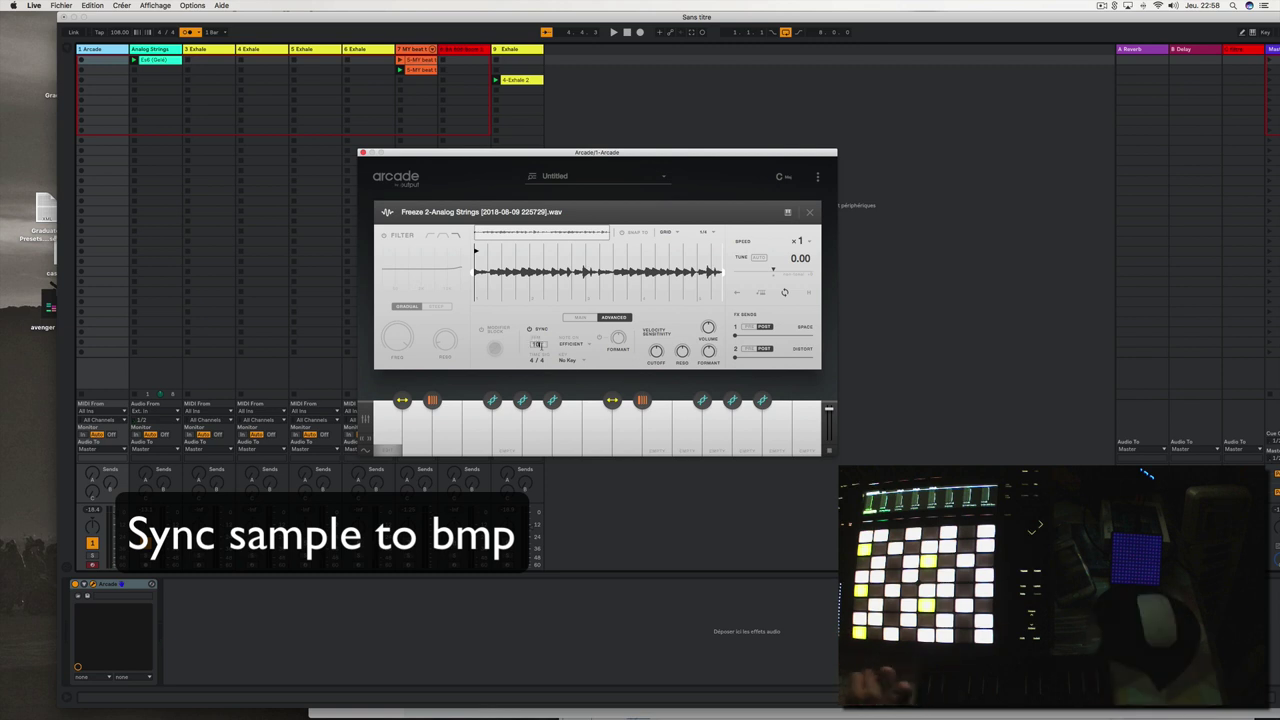
{"action": "key", "text": "Return"}
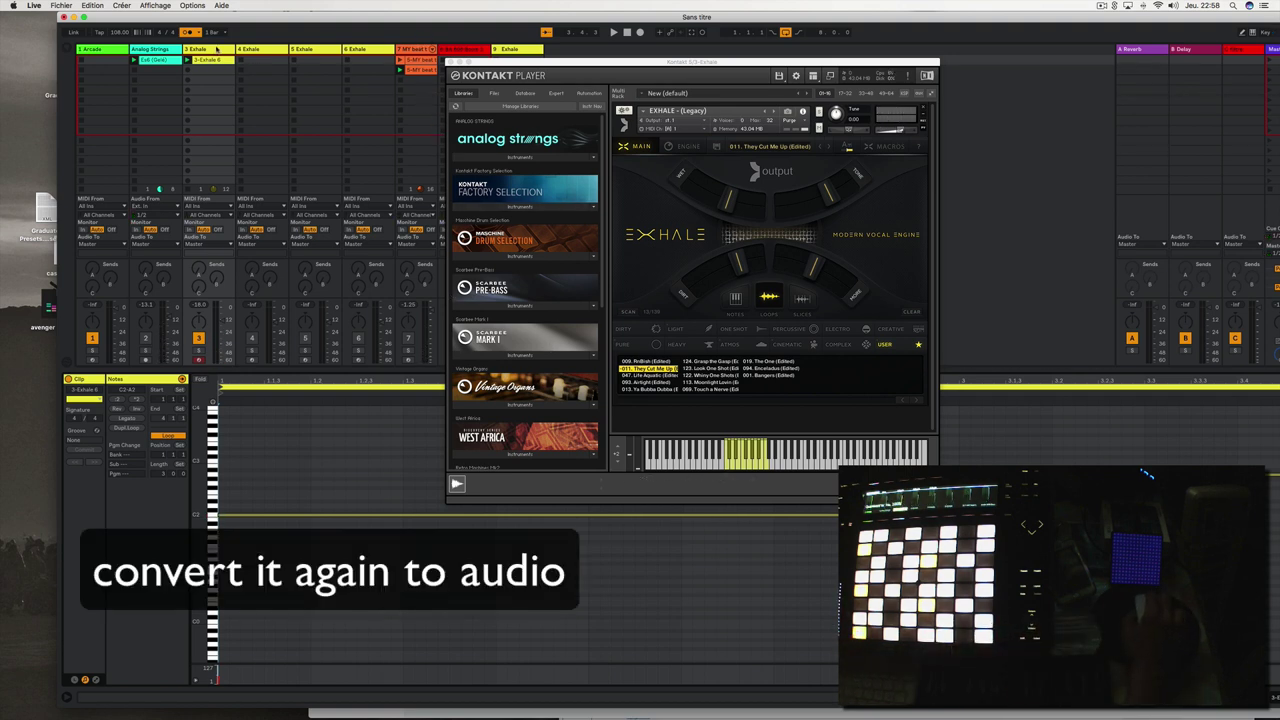
Step: Freeze and flatten the 3 Exhale vocal track to audio and play its clip
{"action": "right_click", "coordinate": [216, 48]}
{"action": "left_click", "coordinate": [257, 116]}
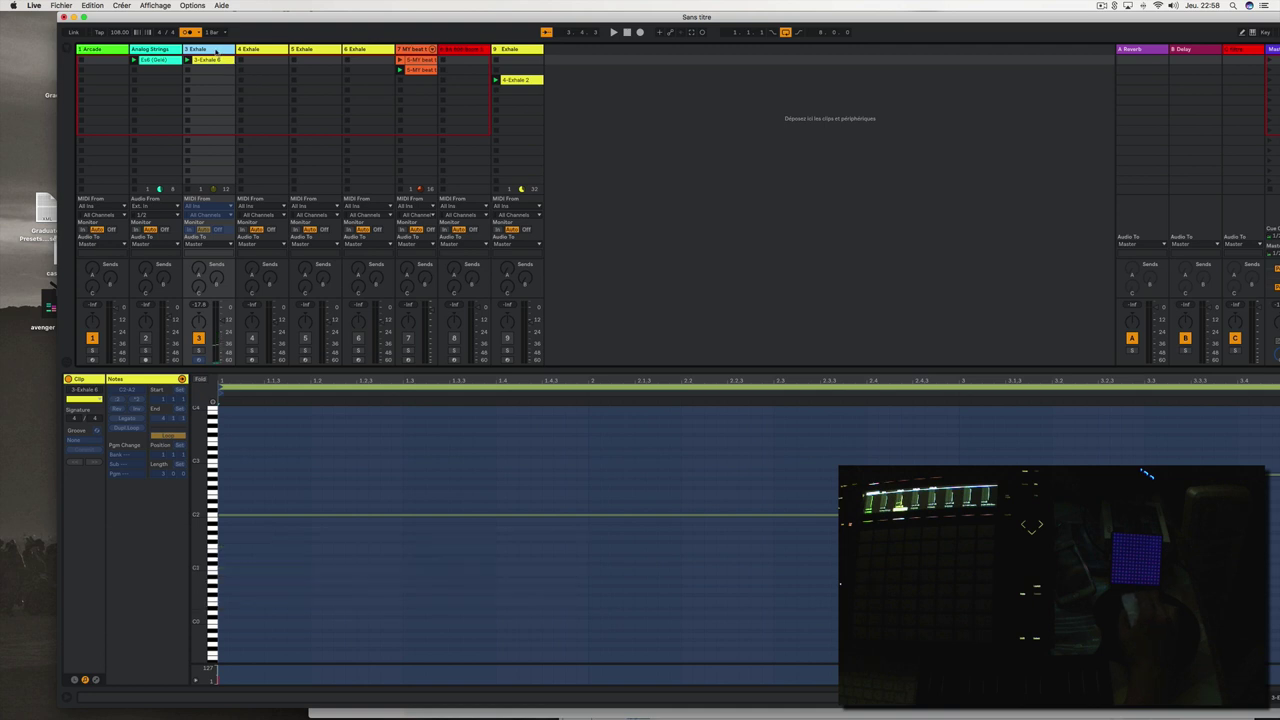
{"action": "right_click", "coordinate": [216, 50]}
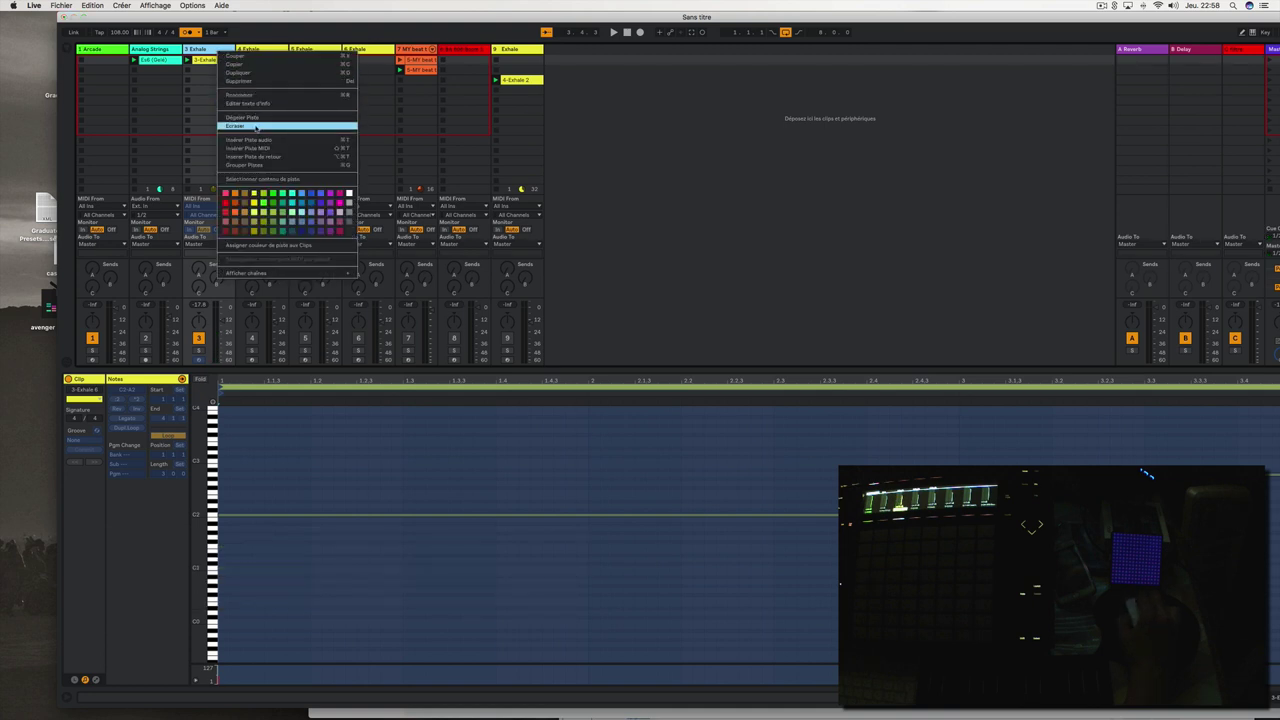
{"action": "left_click", "coordinate": [257, 127]}
{"action": "left_click", "coordinate": [187, 60]}
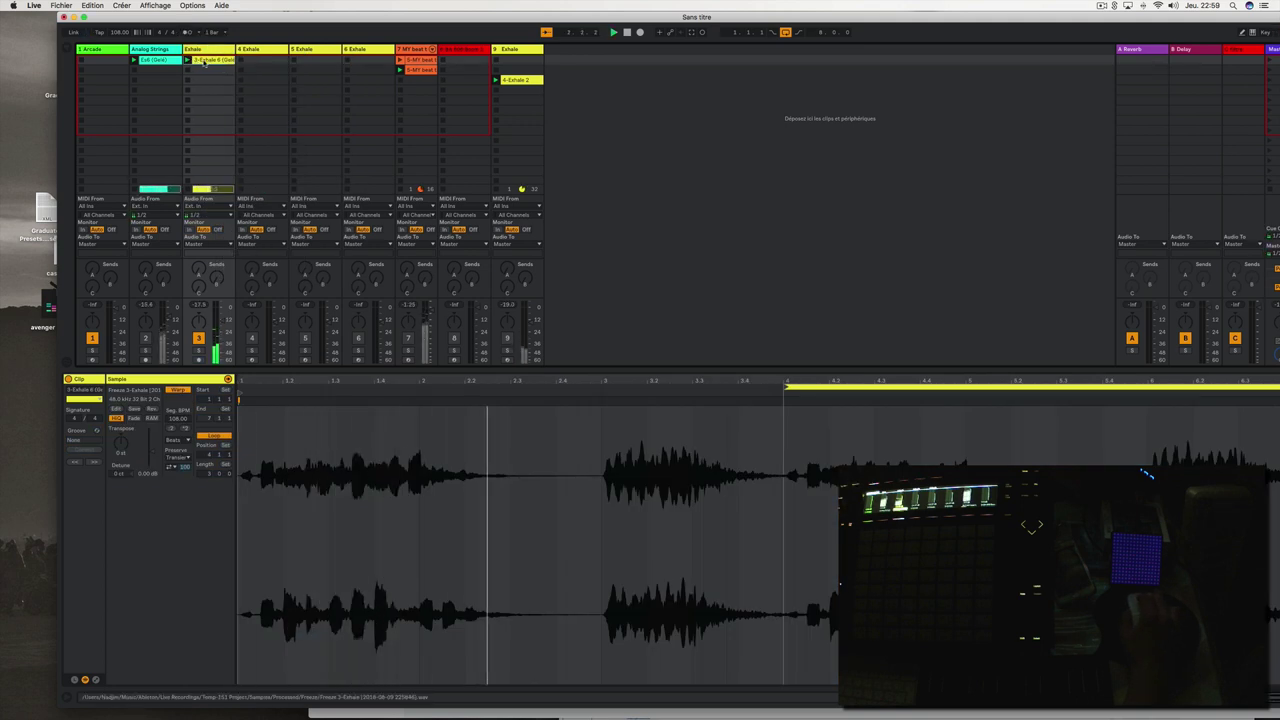
Step: Load the flattened Exhale vocal clip onto the fourth white key of Arcade
{"action": "left_click", "coordinate": [113, 55]}
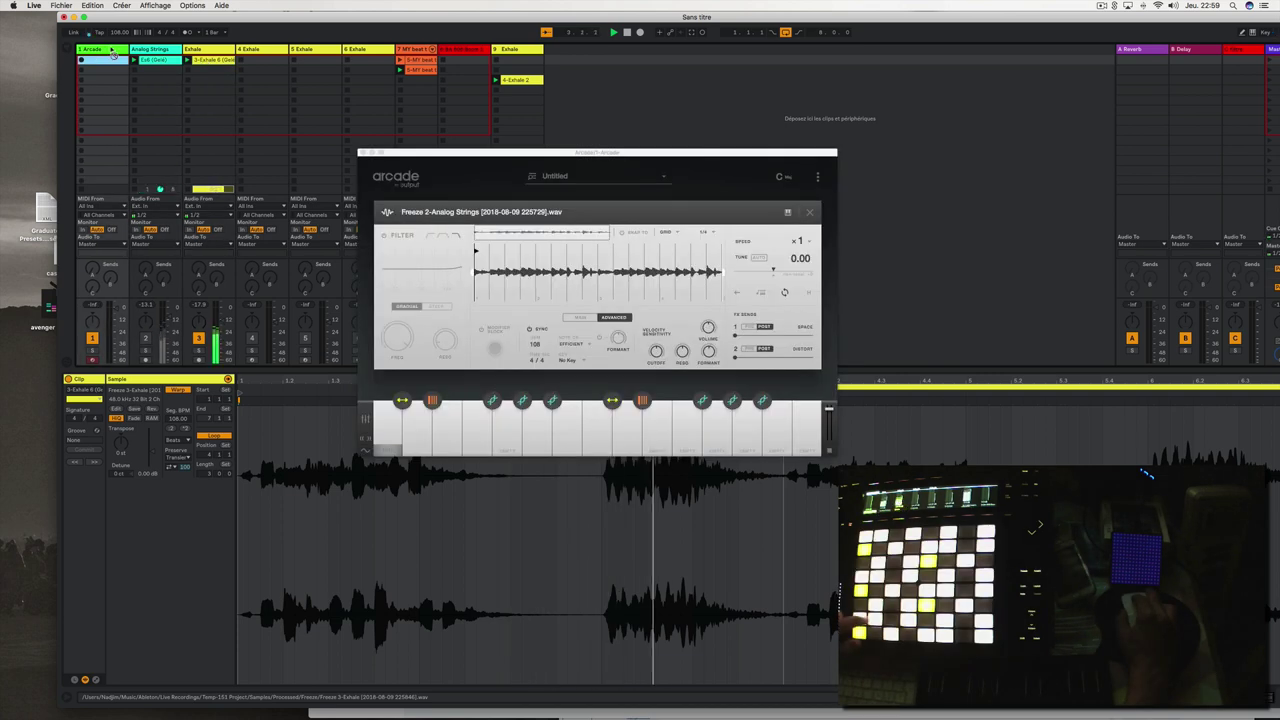
{"action": "left_click_drag", "start_coordinate": [112, 51], "coordinate": [481, 432]}
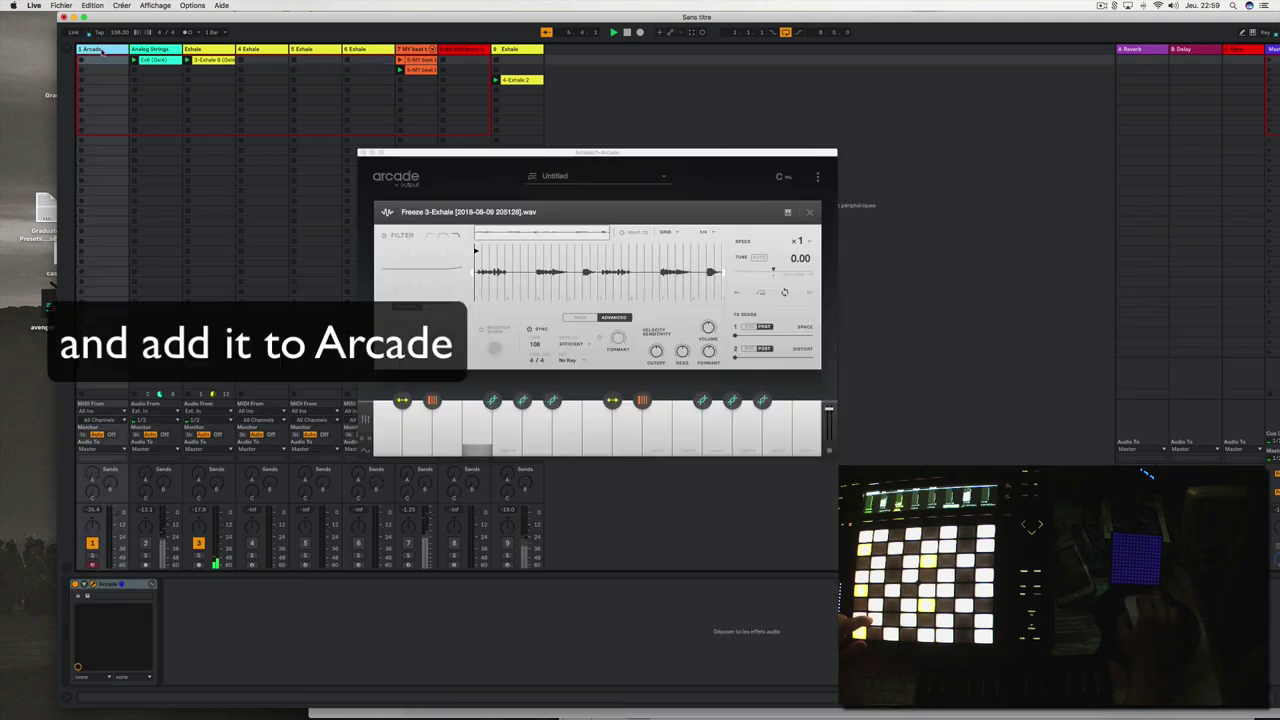
{"action": "left_click", "coordinate": [106, 58]}
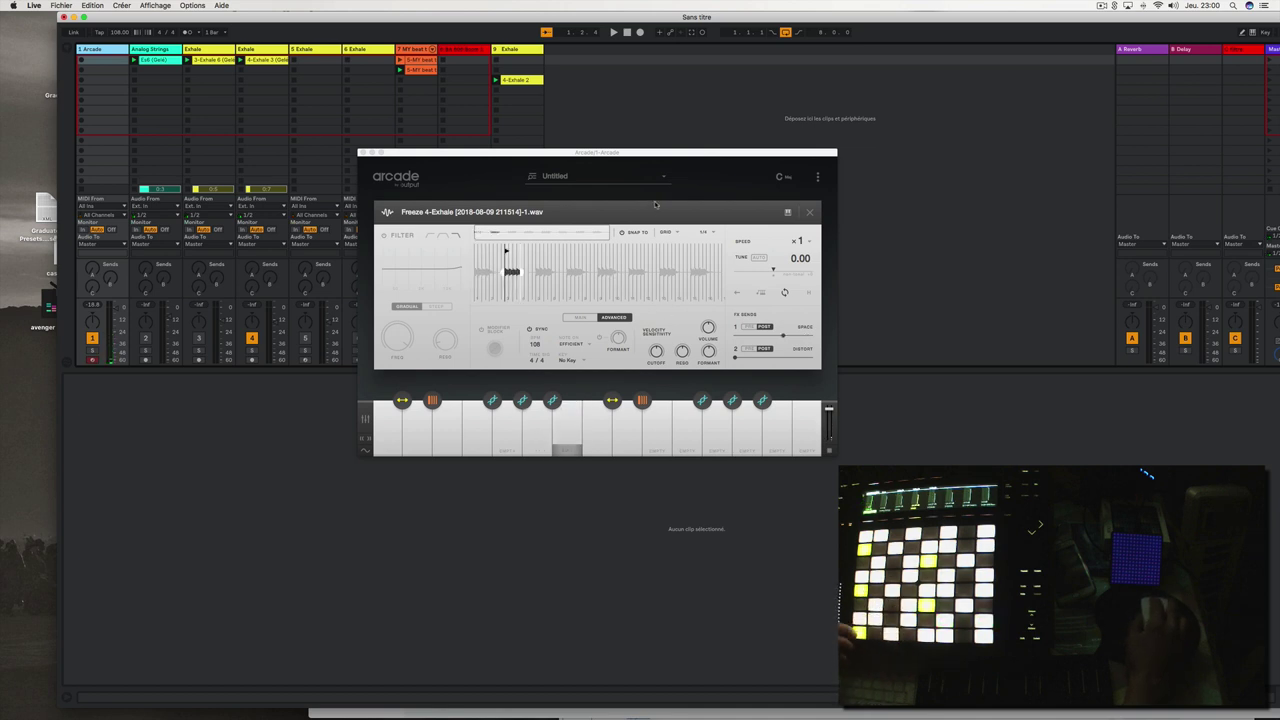
Step: Preview arp loops in the Arcade library and assign Flutter Butter Arp 04 to the third white key
{"action": "left_click", "coordinate": [640, 177]}
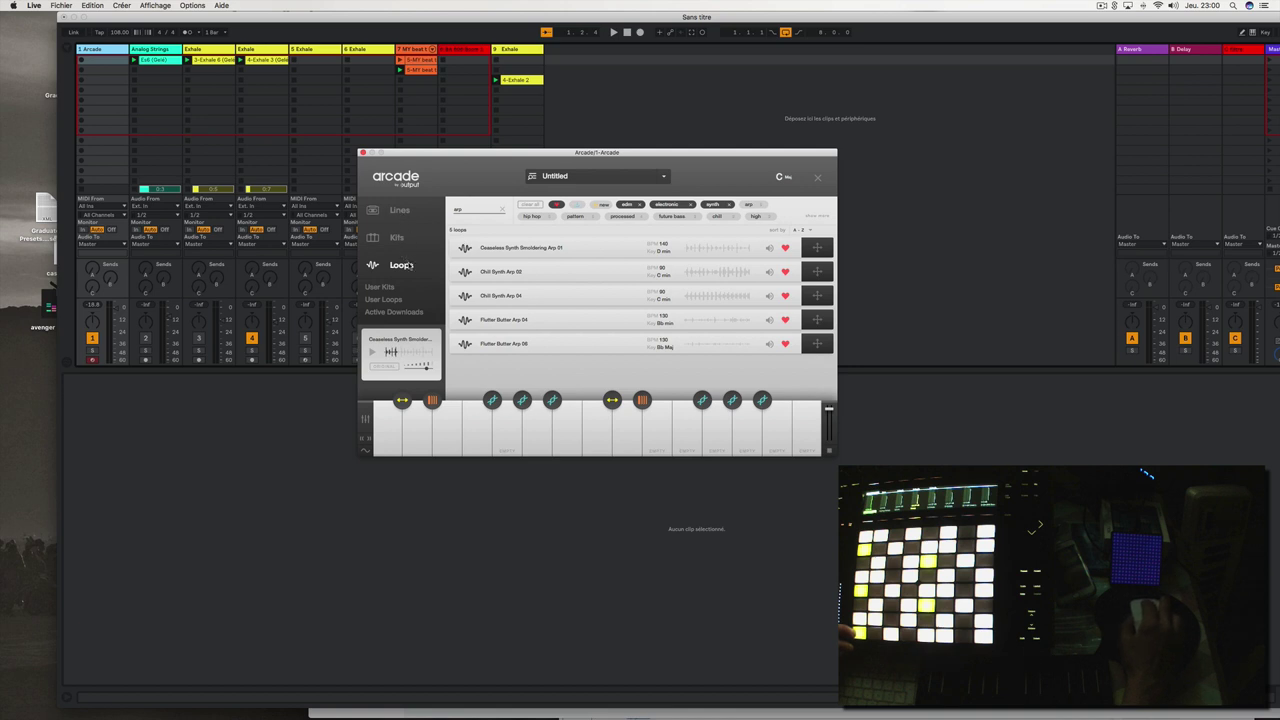
{"action": "left_click", "coordinate": [769, 344]}
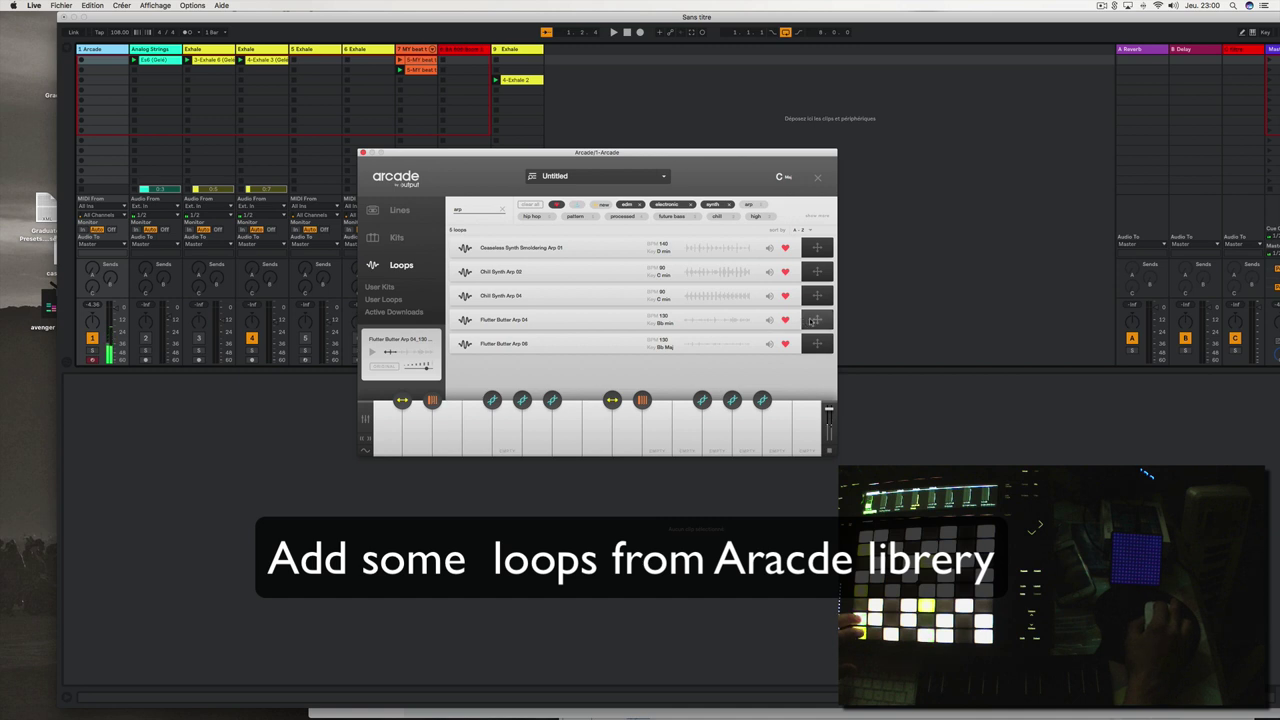
{"action": "left_click_drag", "start_coordinate": [786, 350], "coordinate": [452, 435]}
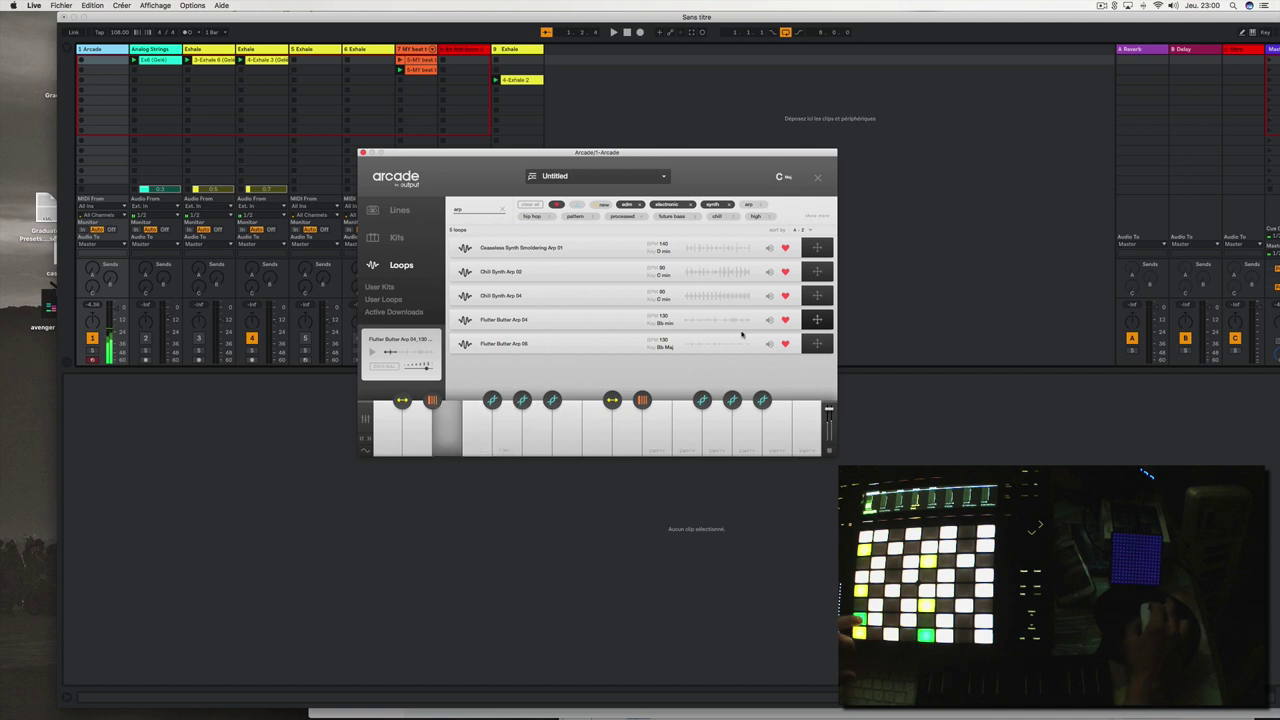
Step: Remove the edm, electronic and synth filters, preview Falling Piano Arp Rhythmic Groove 01 and assign it to the second white key
{"action": "left_click", "coordinate": [641, 205]}
{"action": "left_click", "coordinate": [646, 206]}
{"action": "left_click", "coordinate": [646, 206]}
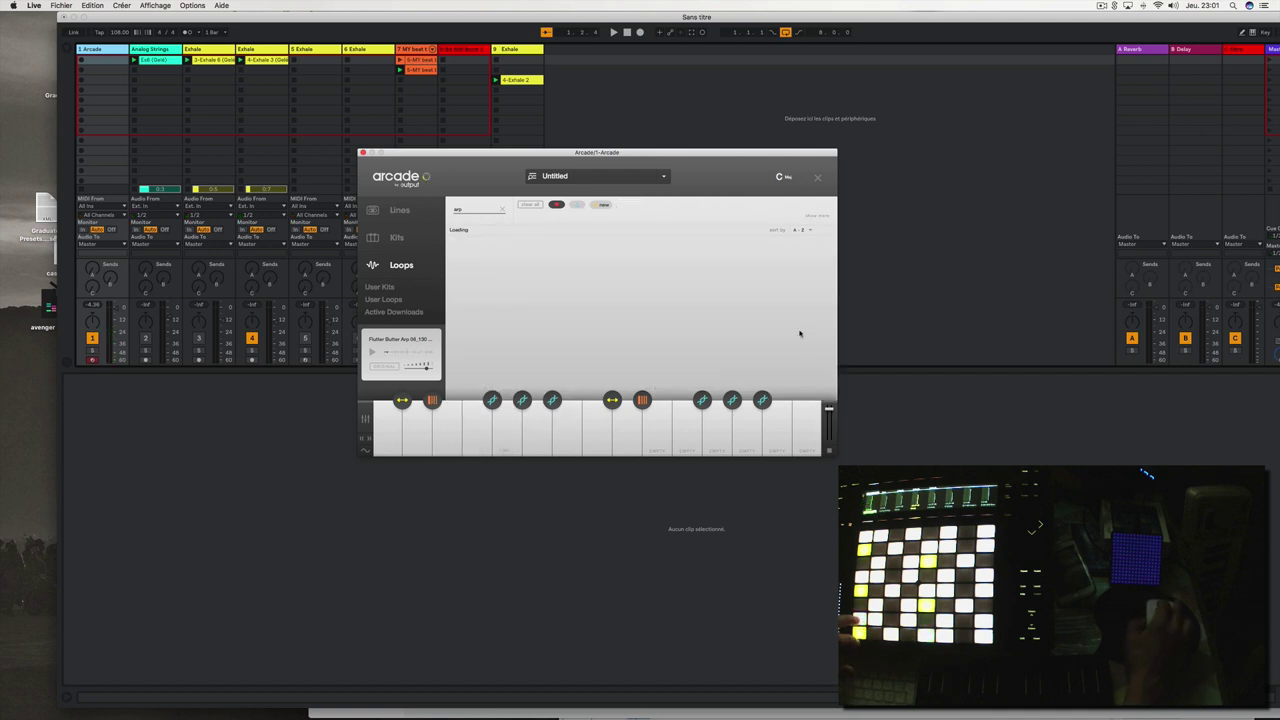
{"action": "scroll", "coordinate": [795, 350], "scroll_direction": "down", "scroll_amount": 5}
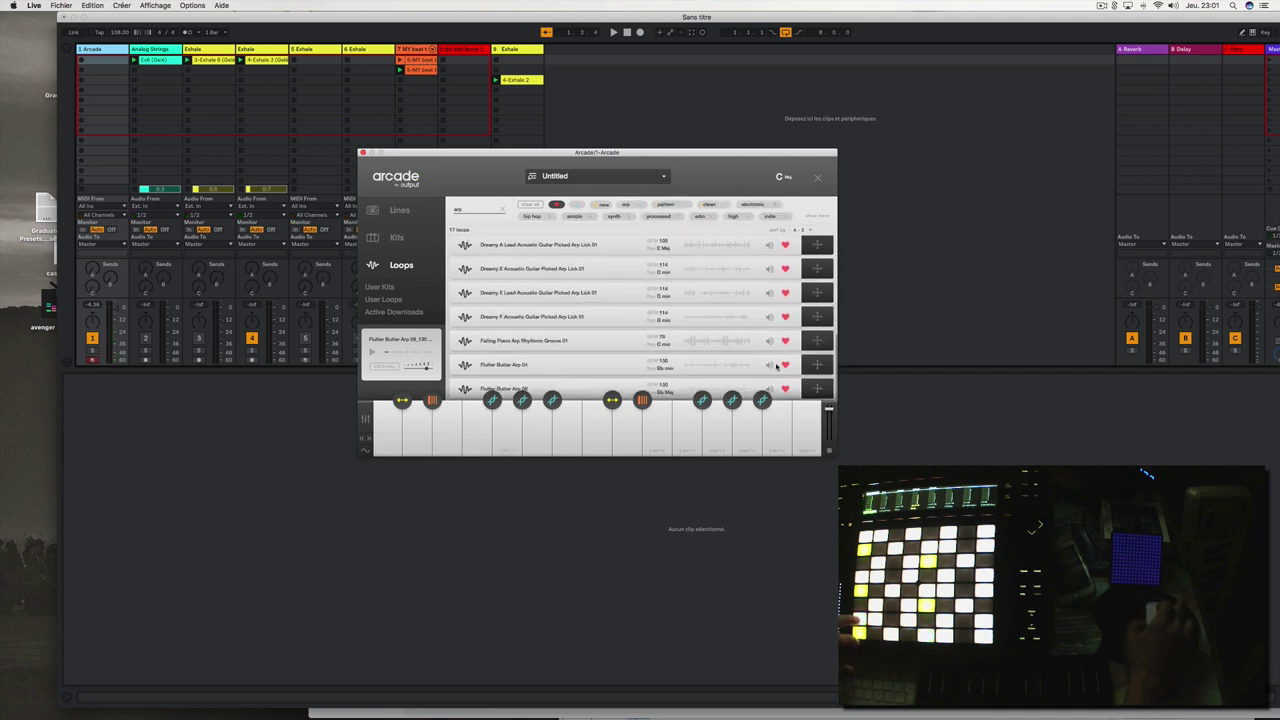
{"action": "left_click", "coordinate": [769, 342]}
{"action": "left_click_drag", "start_coordinate": [817, 340], "coordinate": [416, 440]}
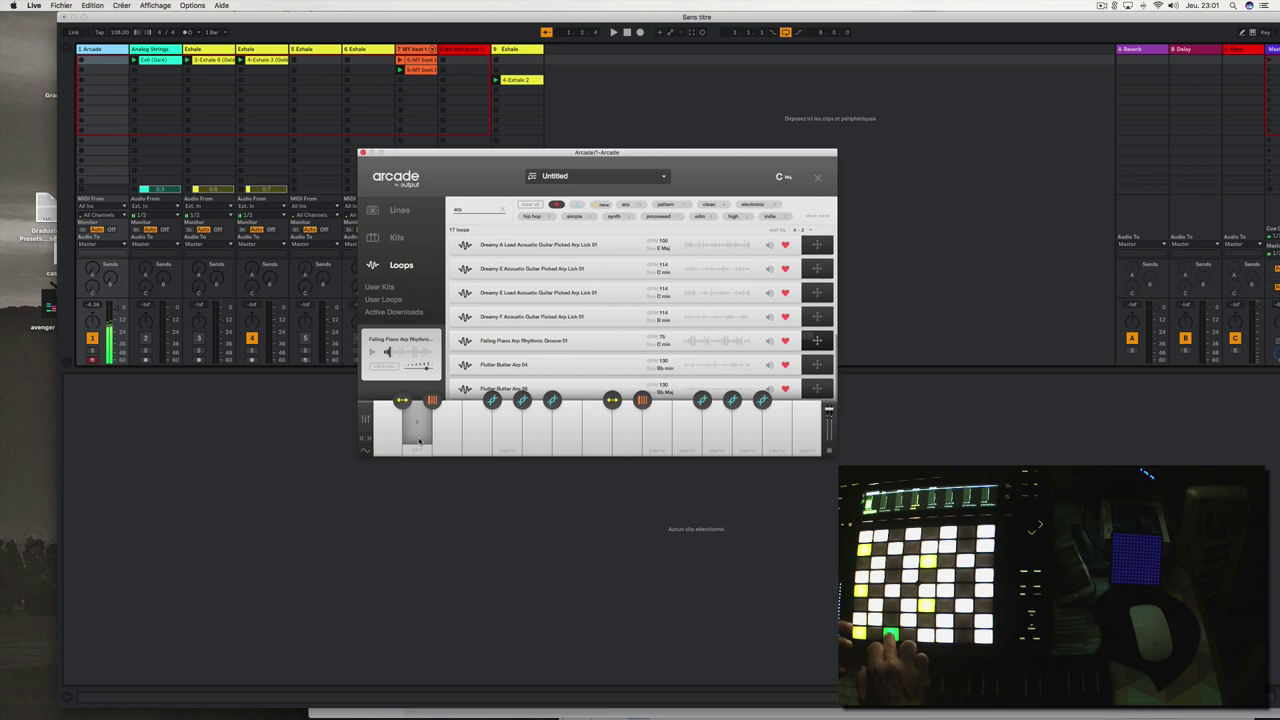
{"action": "left_click", "coordinate": [619, 177]}
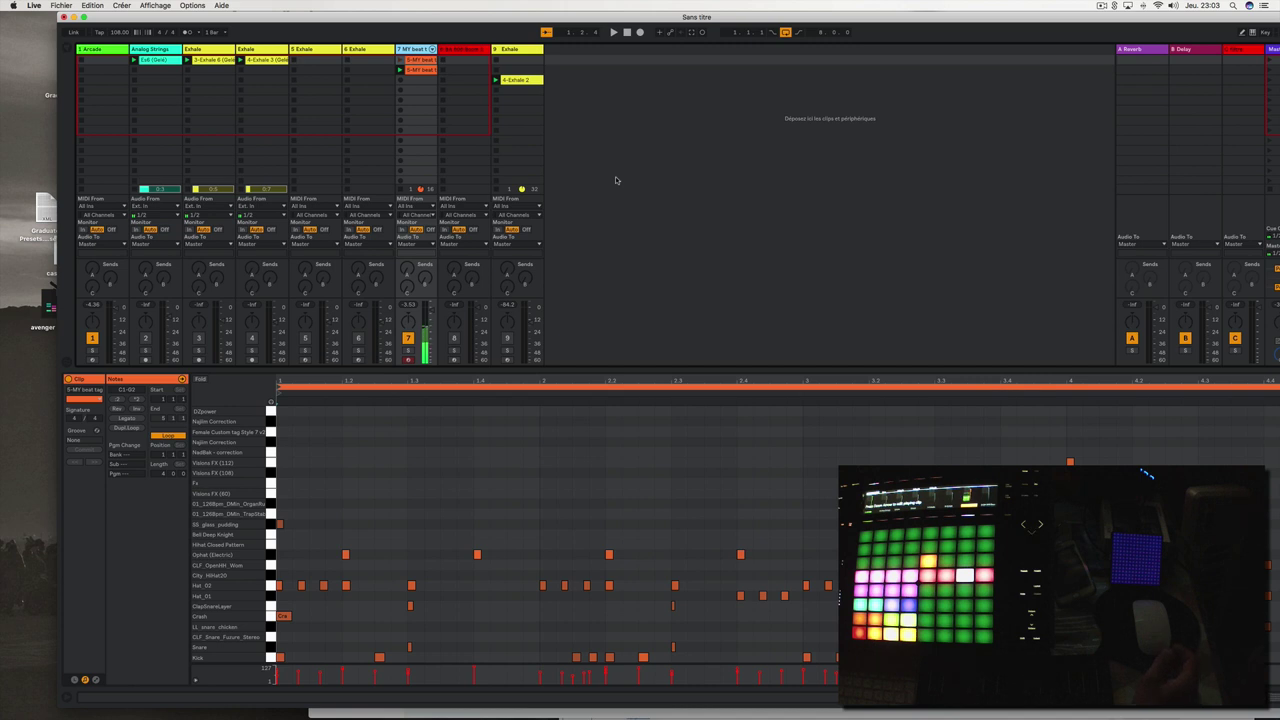
Step: Play the session to hear the MY beat drum clip
{"action": "key", "text": "space"}
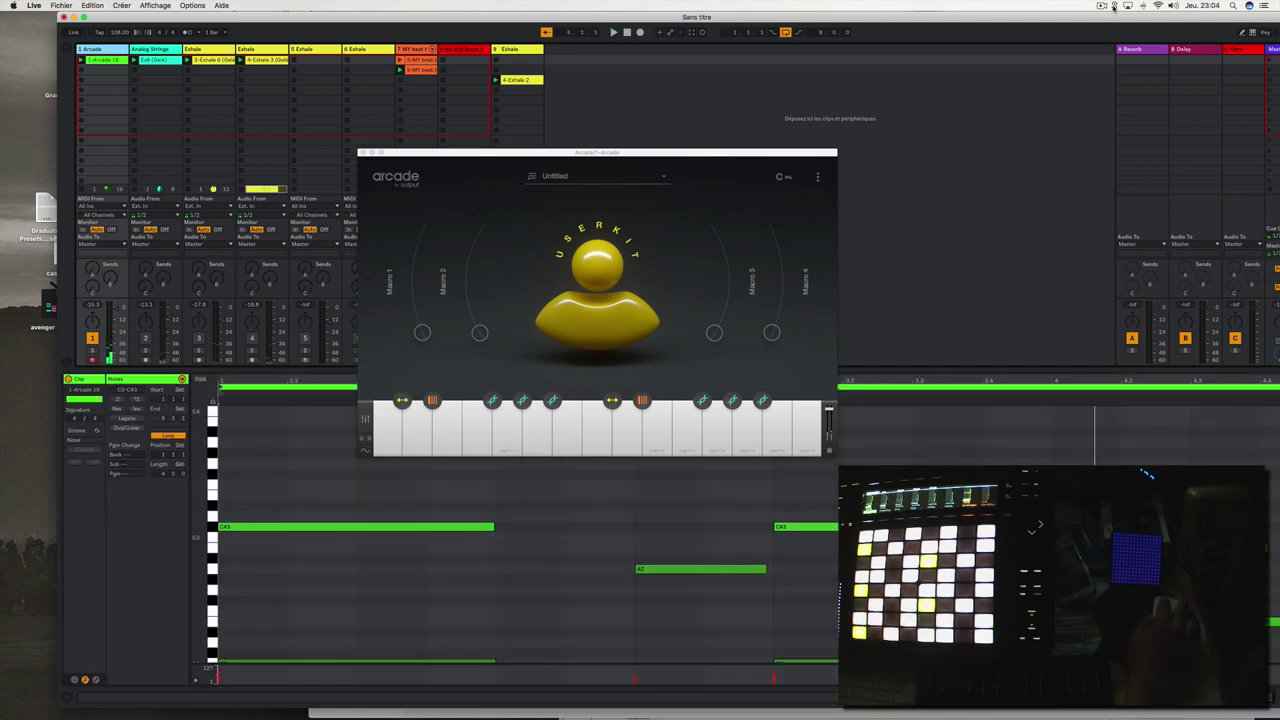
Step: Switch to Splice, clear the arp search and list all downloaded sounds
{"action": "left_click", "coordinate": [1114, 6]}
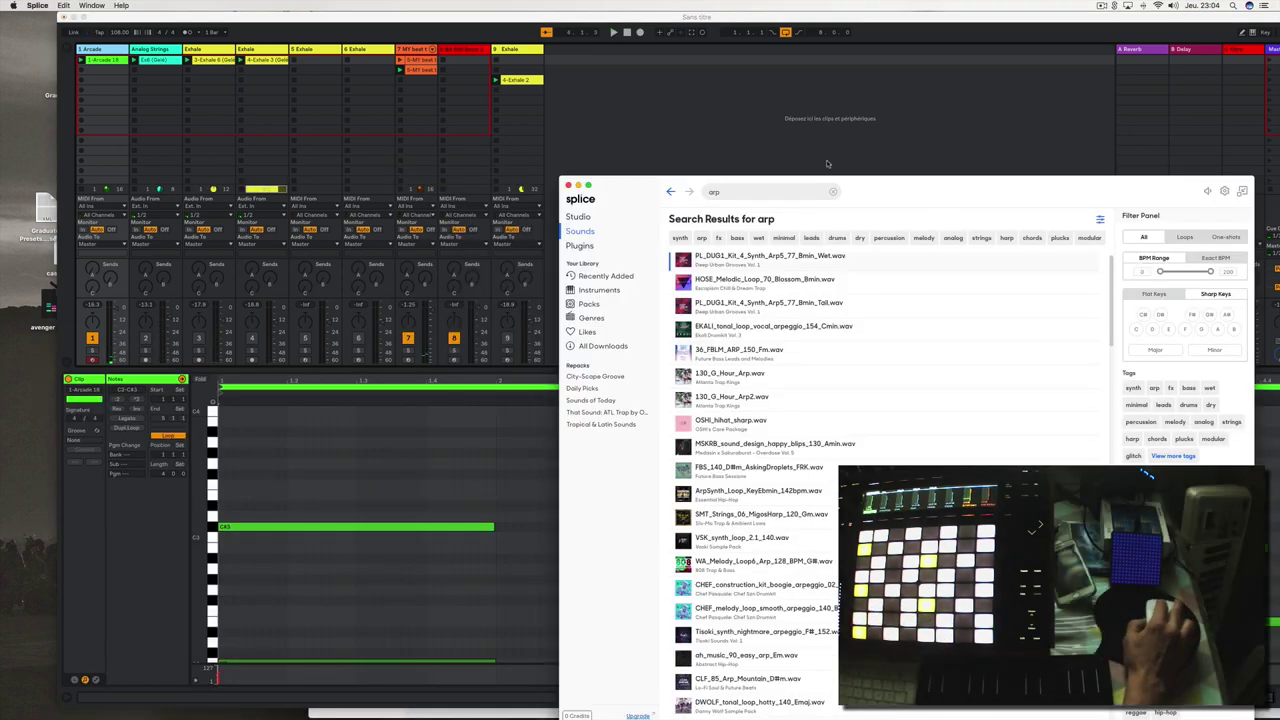
{"action": "left_click_drag", "start_coordinate": [668, 192], "coordinate": [474, 95]}
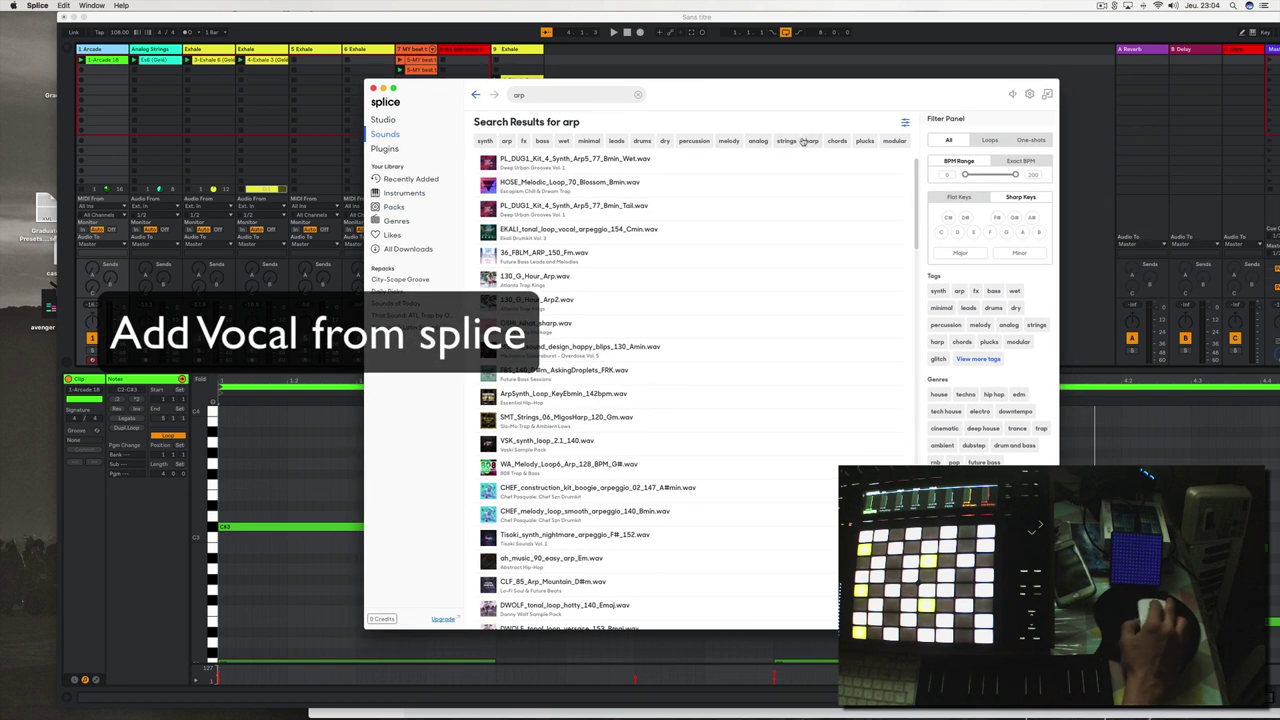
{"action": "left_click", "coordinate": [638, 95]}
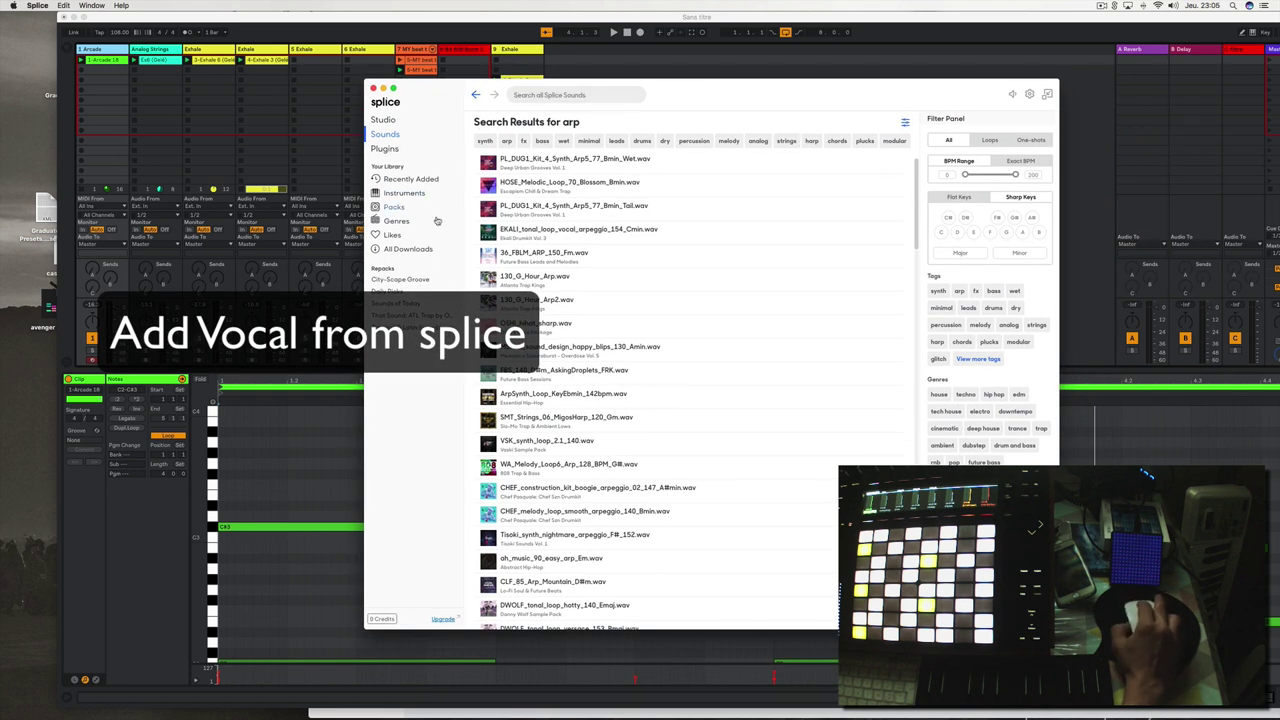
{"action": "left_click", "coordinate": [426, 250]}
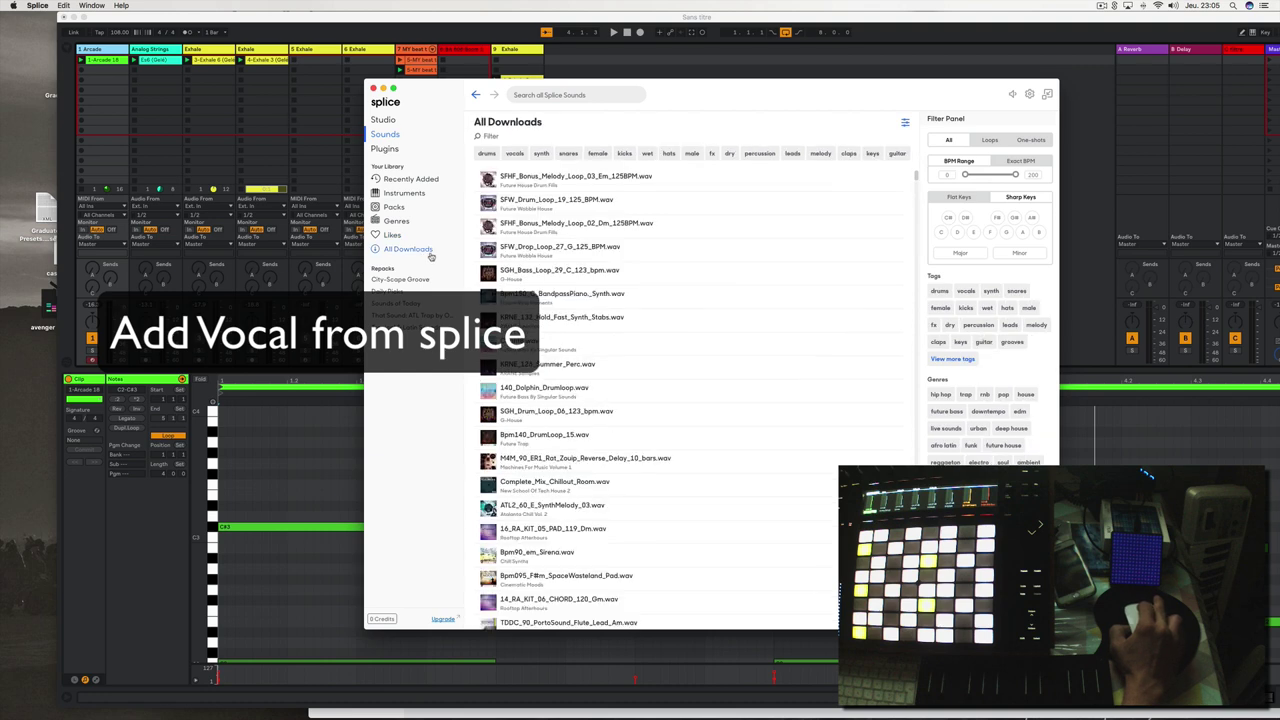
Step: Filter the downloaded sounds to vocals in C major
{"action": "left_click", "coordinate": [515, 155]}
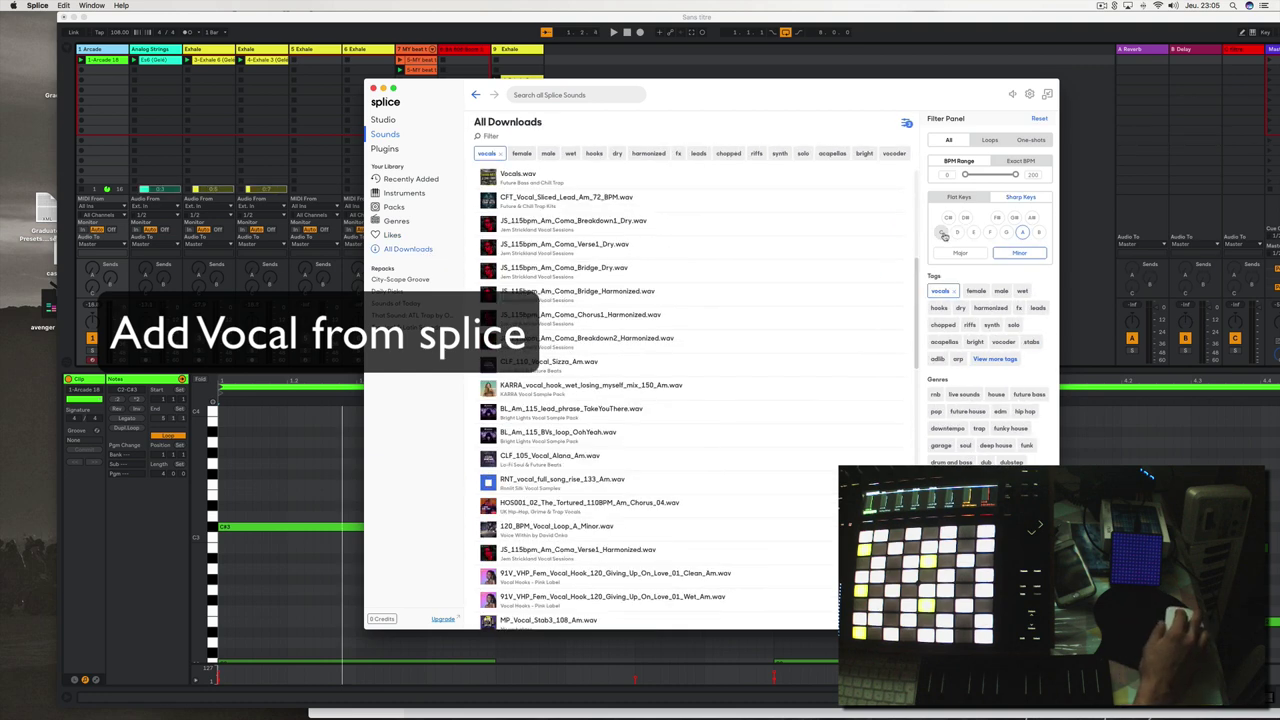
{"action": "left_click", "coordinate": [942, 233]}
{"action": "left_click", "coordinate": [960, 252]}
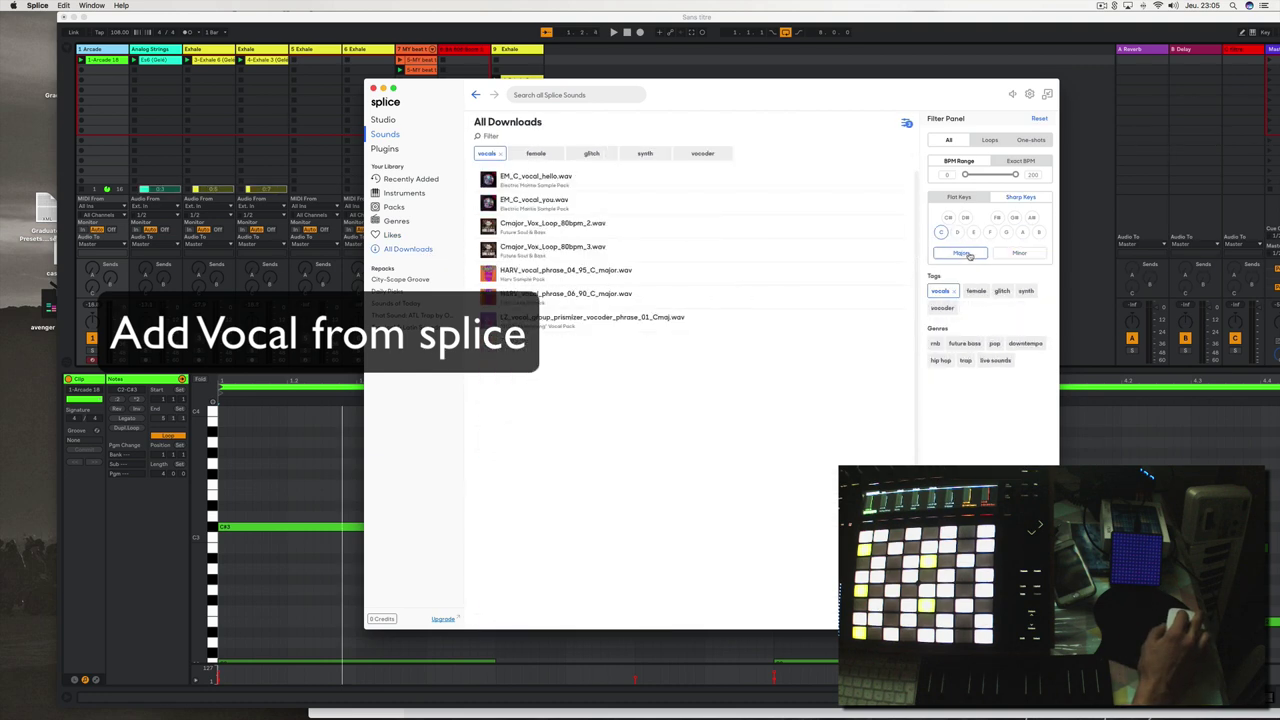
Step: Preview the C major vocals and assign Cmajor_Vox_Loop_80bpm_3.wav to the ninth white key of the Arcade user kit
{"action": "left_click", "coordinate": [491, 182]}
{"action": "left_click", "coordinate": [489, 203]}
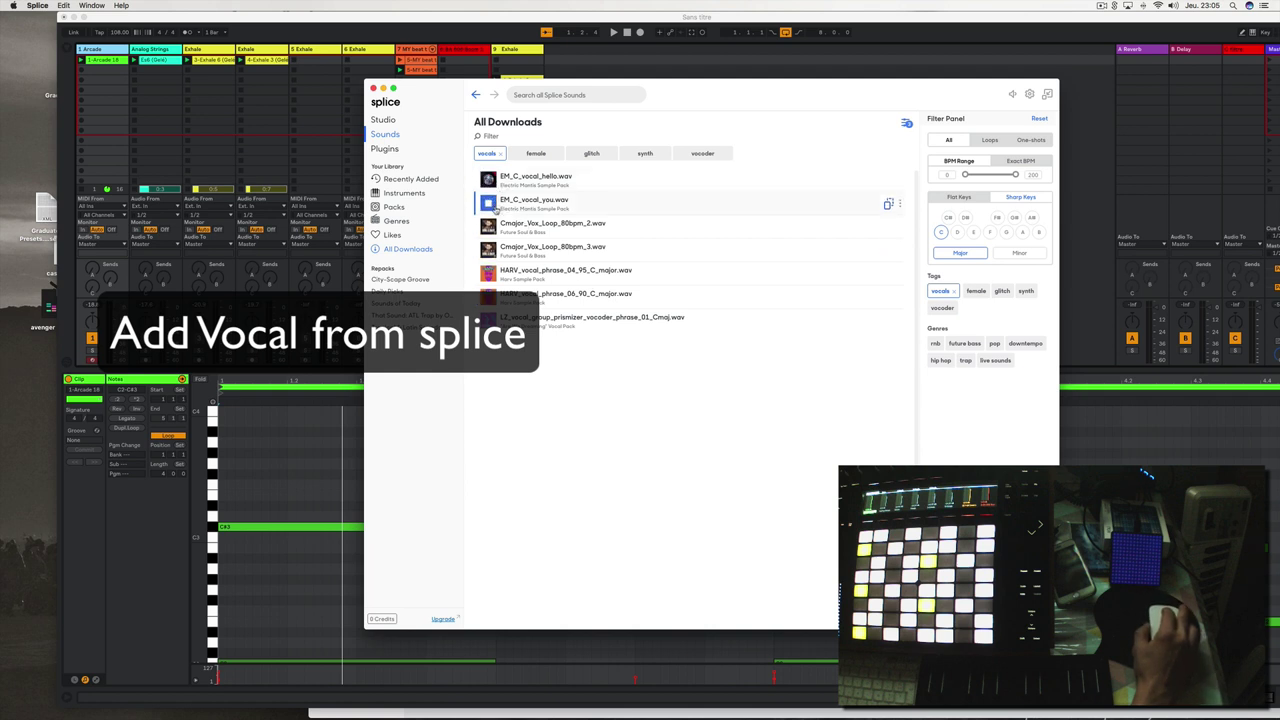
{"action": "left_click", "coordinate": [489, 227]}
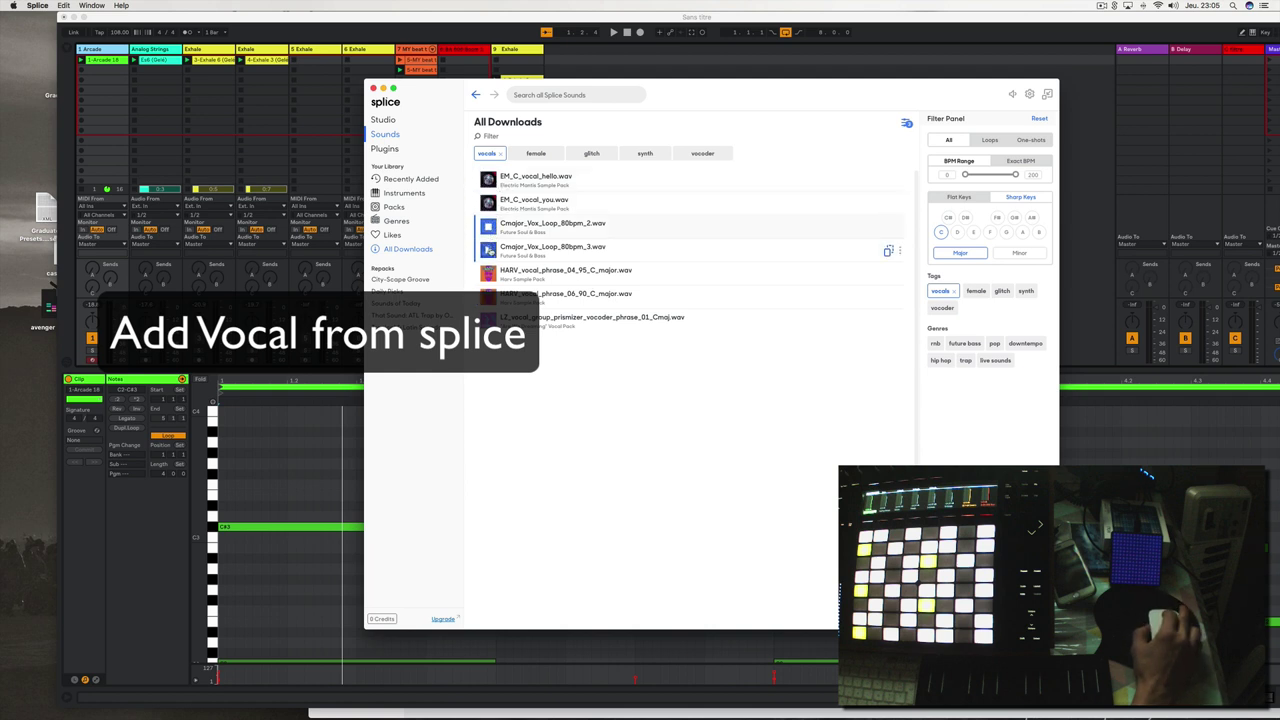
{"action": "left_click", "coordinate": [489, 250]}
{"action": "mouse_move", "coordinate": [489, 250]}
{"action": "left_mouse_down"}
{"action": "mouse_move", "coordinate": [612, 150]}
{"action": "mouse_move", "coordinate": [600, 58]}
{"action": "mouse_move", "coordinate": [606, 68]}
{"action": "mouse_move", "coordinate": [528, 52]}
{"action": "mouse_move", "coordinate": [232, 43]}
{"action": "mouse_move", "coordinate": [128, 66]}
{"action": "mouse_move", "coordinate": [120, 56]}
{"action": "mouse_move", "coordinate": [362, 199]}
{"action": "mouse_move", "coordinate": [512, 350]}
{"action": "mouse_move", "coordinate": [628, 438]}
{"action": "left_mouse_up"}
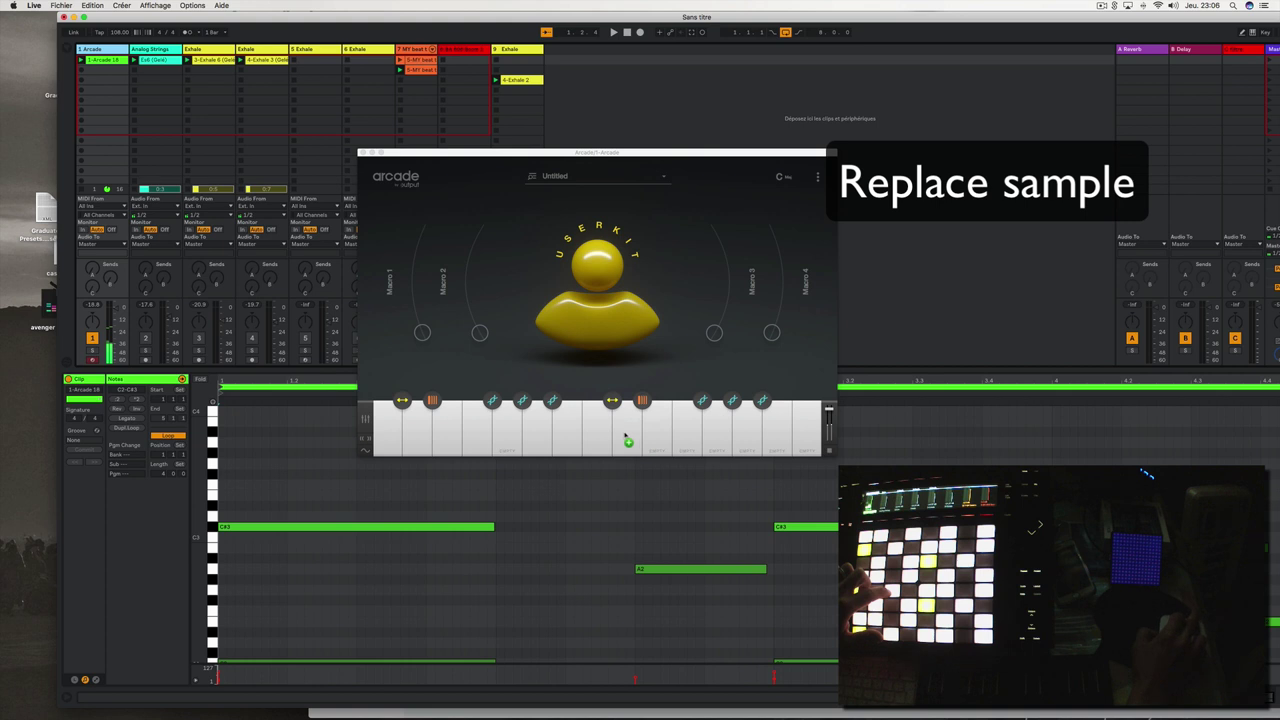
Step: Open the vocal loop's sample settings on the ninth white key and set its sync tempo to 80 BPM
{"action": "left_click", "coordinate": [629, 451]}
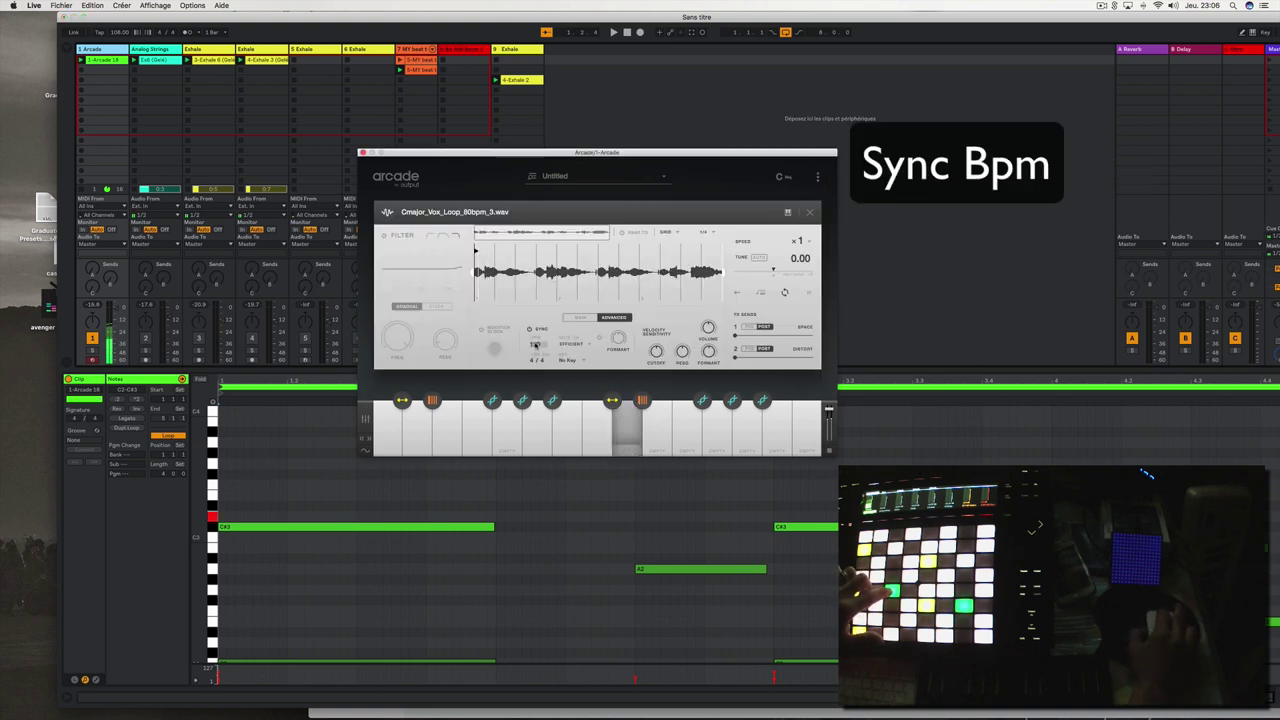
{"action": "double_click", "coordinate": [537, 345]}
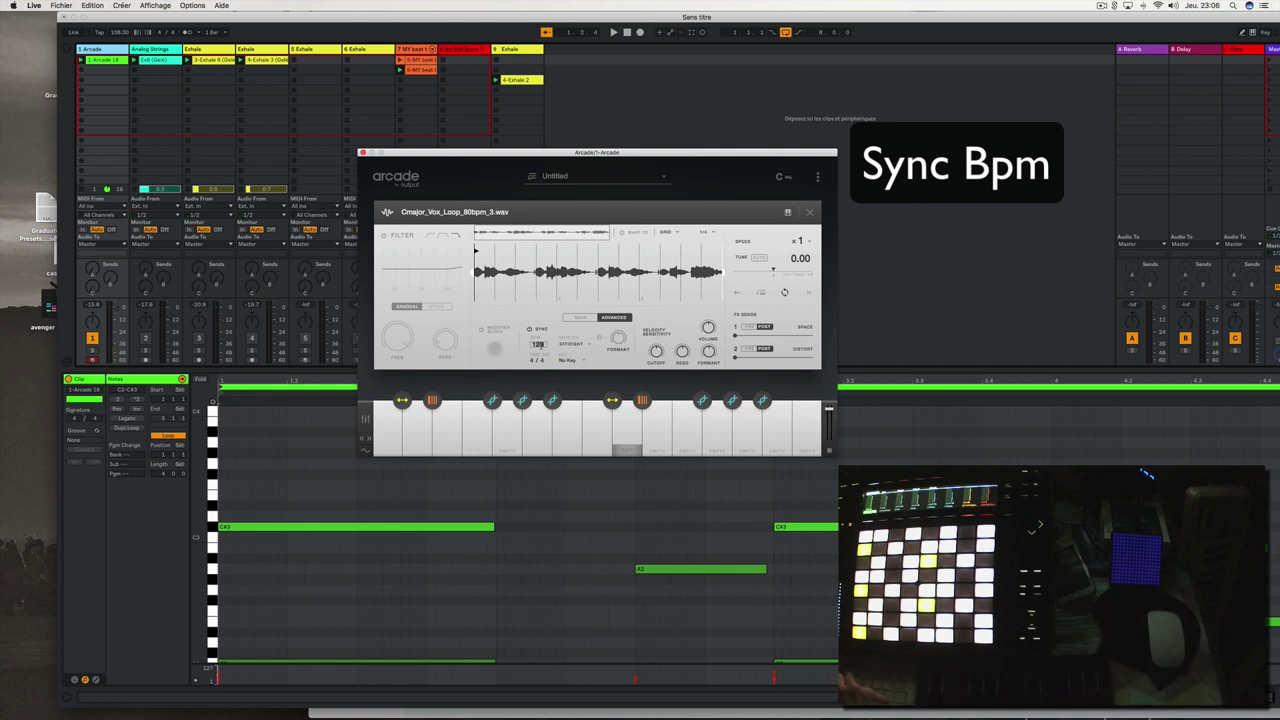
{"action": "type", "text": "80"}
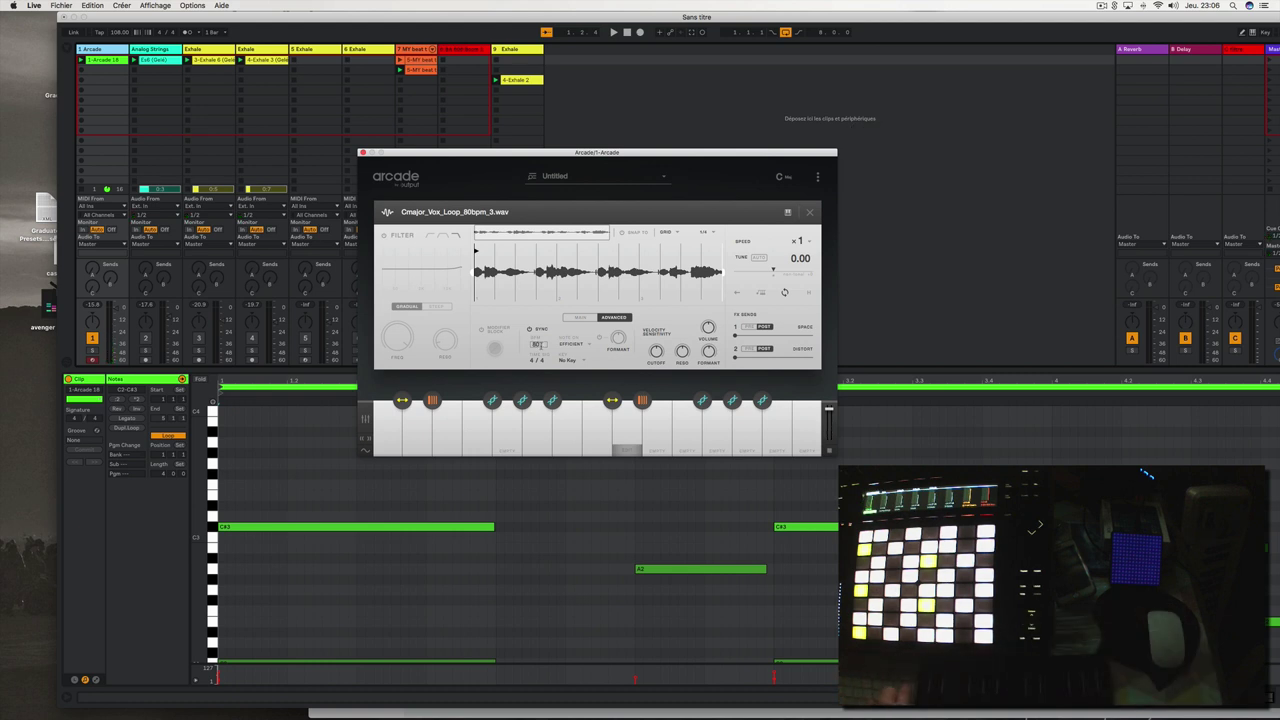
{"action": "key", "text": "Return"}
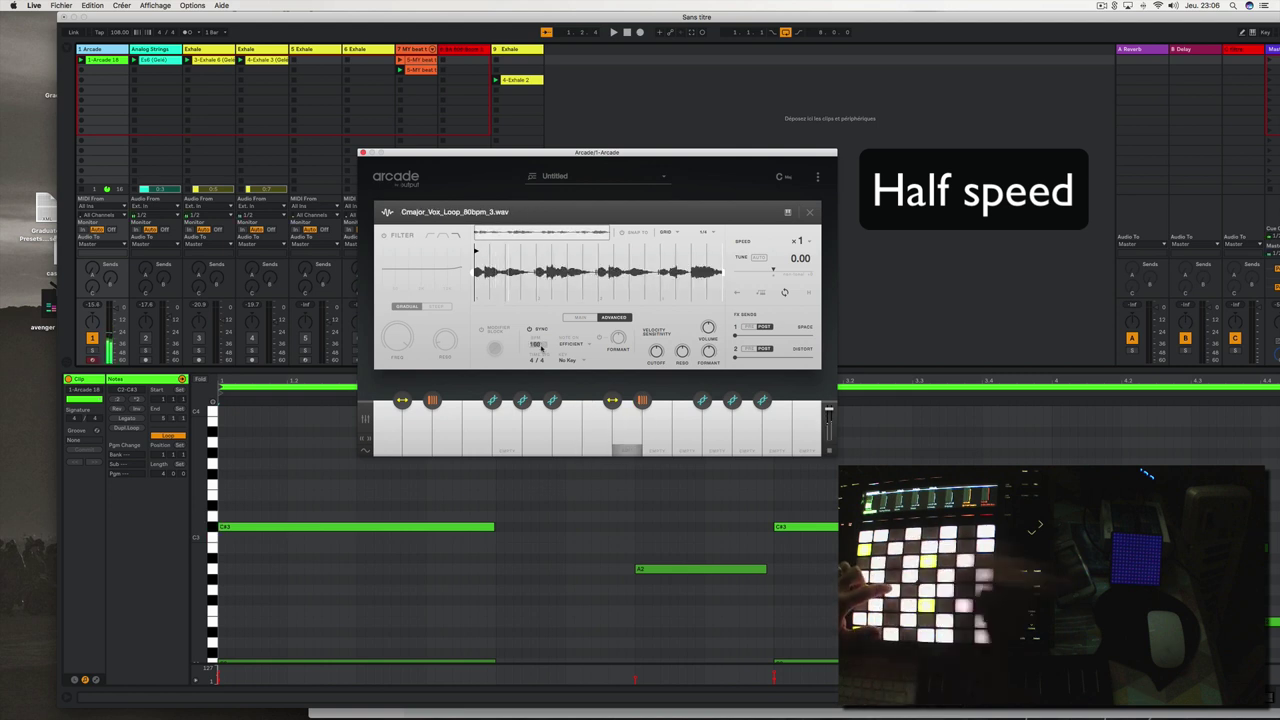
Step: Lower the vocal loop's volume in the Arcade mixer and move its start marker slightly forward in the waveform
{"action": "left_click", "coordinate": [365, 418]}
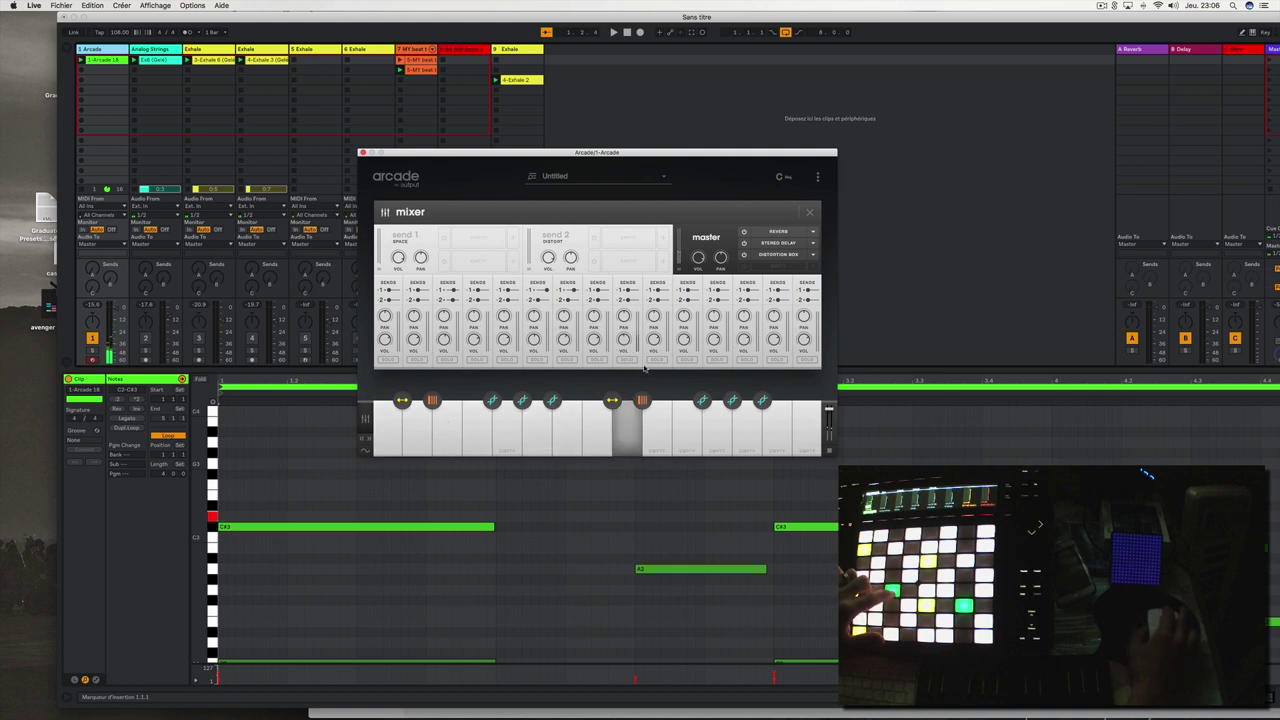
{"action": "mouse_move", "coordinate": [625, 340]}
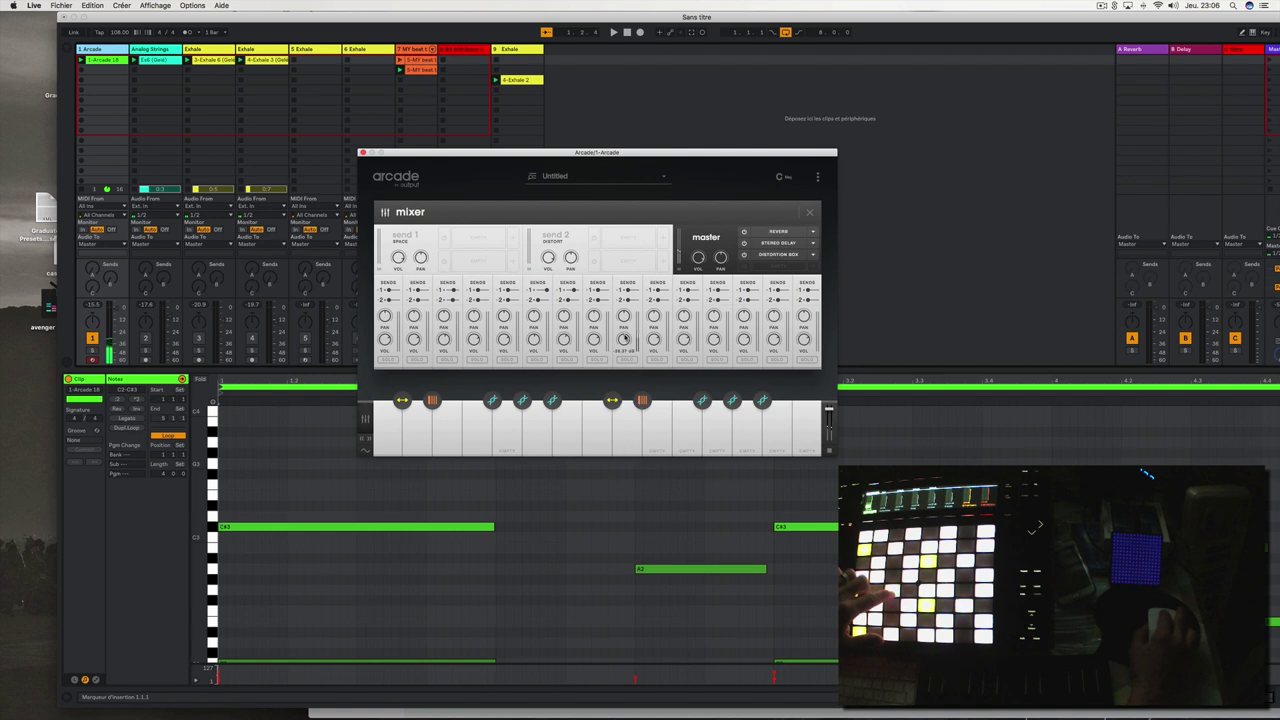
{"action": "left_click", "coordinate": [633, 451]}
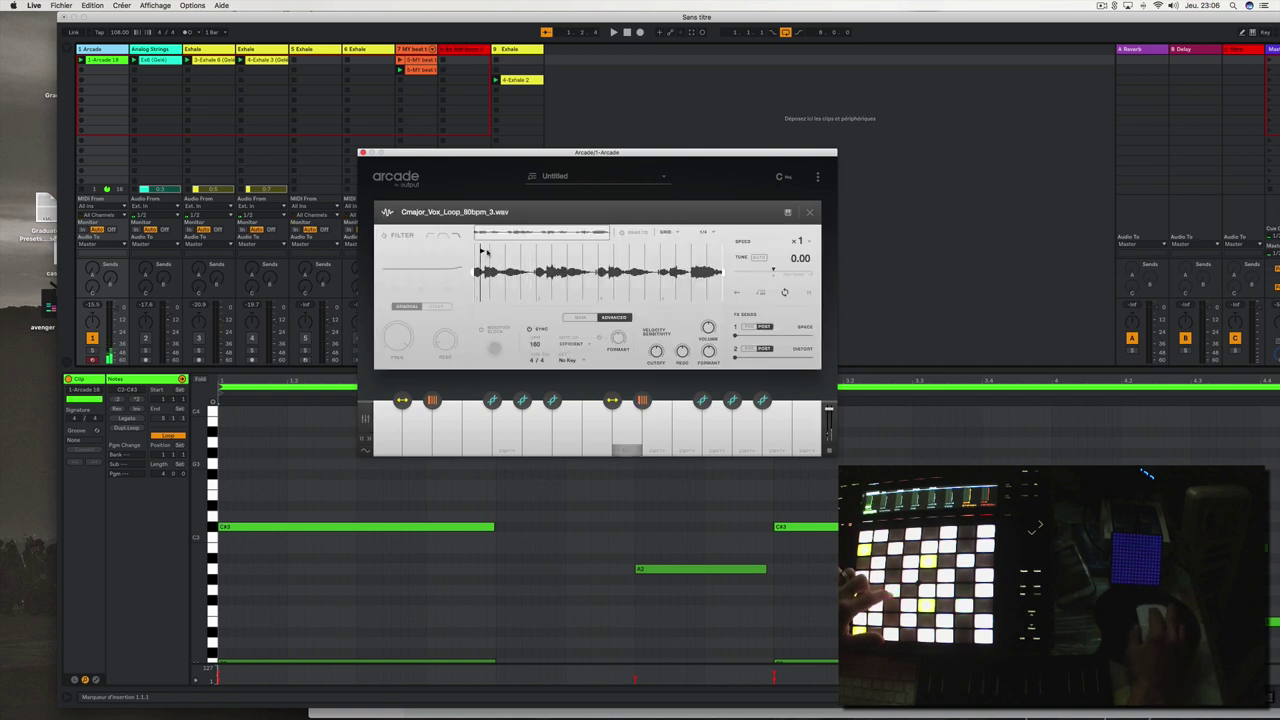
{"action": "left_click_drag", "start_coordinate": [487, 252], "coordinate": [503, 251]}
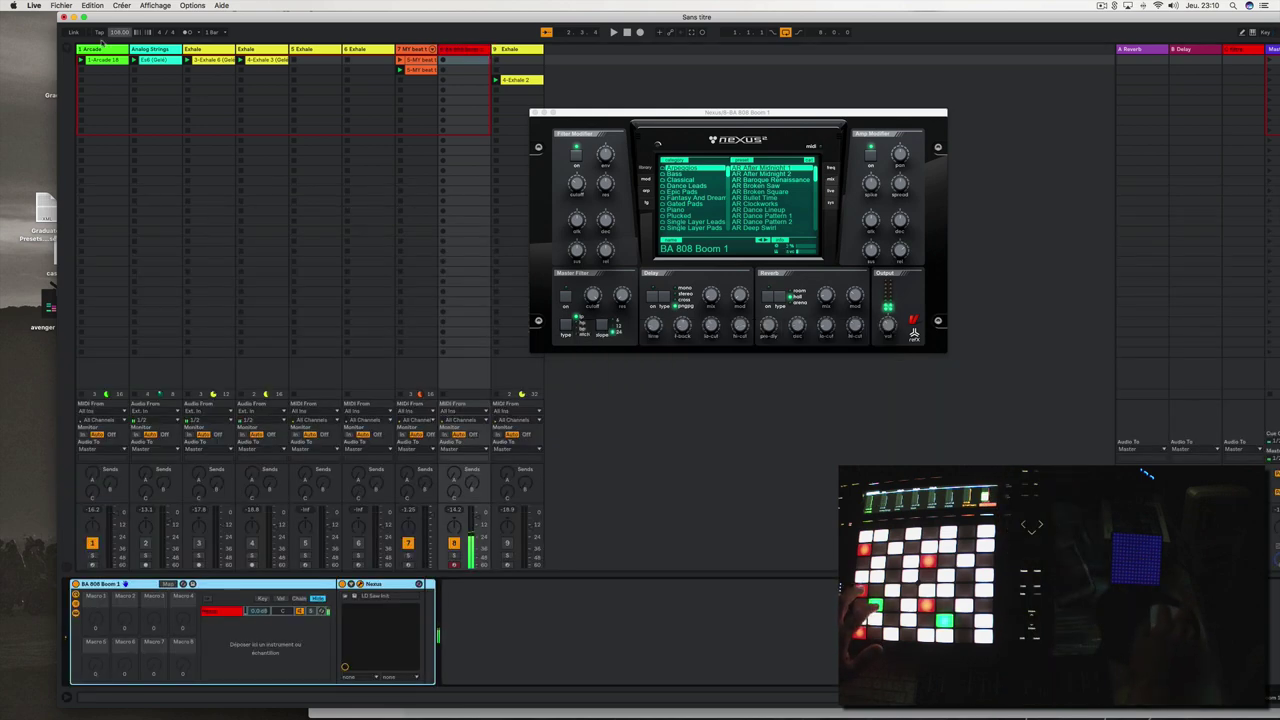
Step: Add the Slam Dawg effect to the BA 808 Boom 1 track and set the Nexus filter modifier cutoff to about -52
{"action": "left_click", "coordinate": [67, 48]}
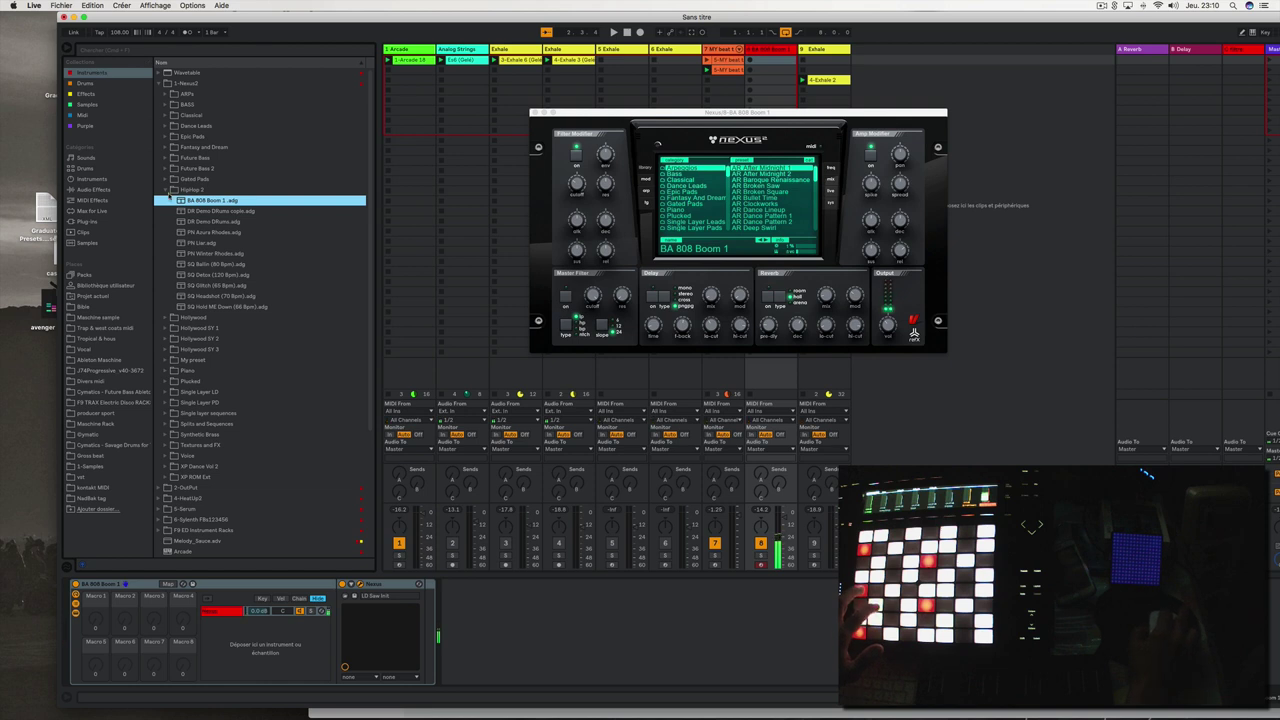
{"action": "left_click", "coordinate": [100, 93]}
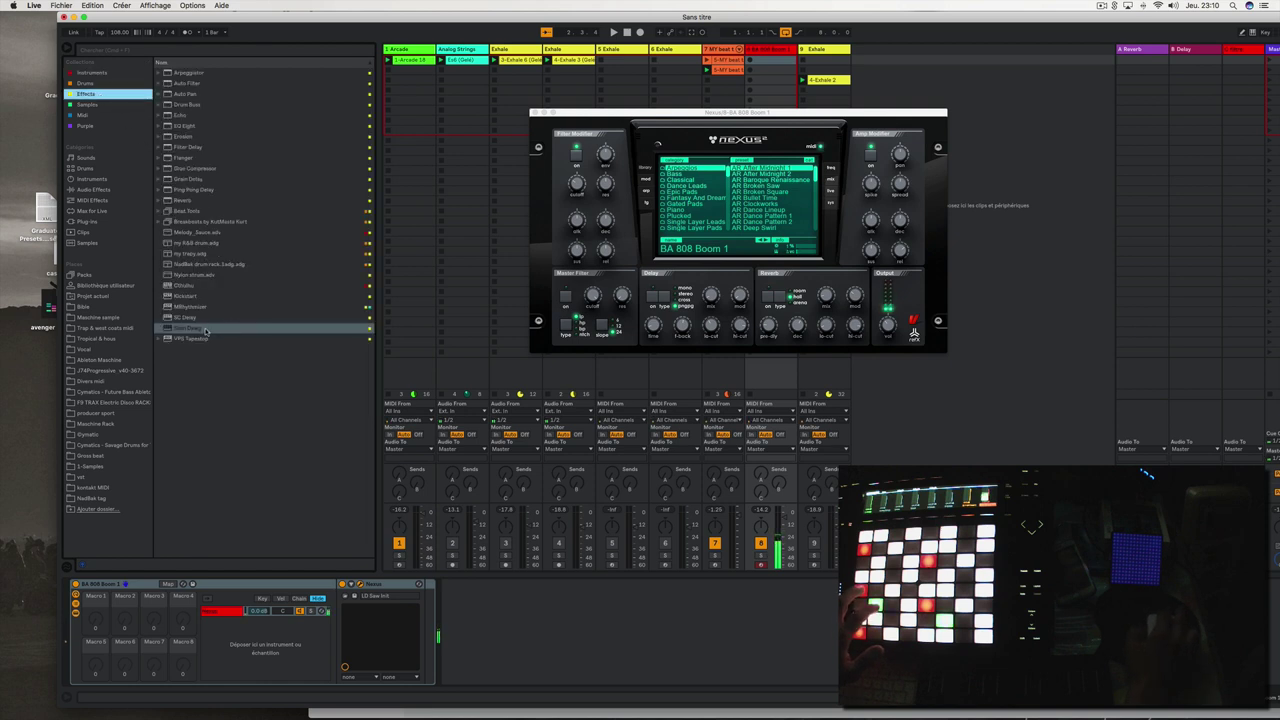
{"action": "left_click", "coordinate": [205, 329]}
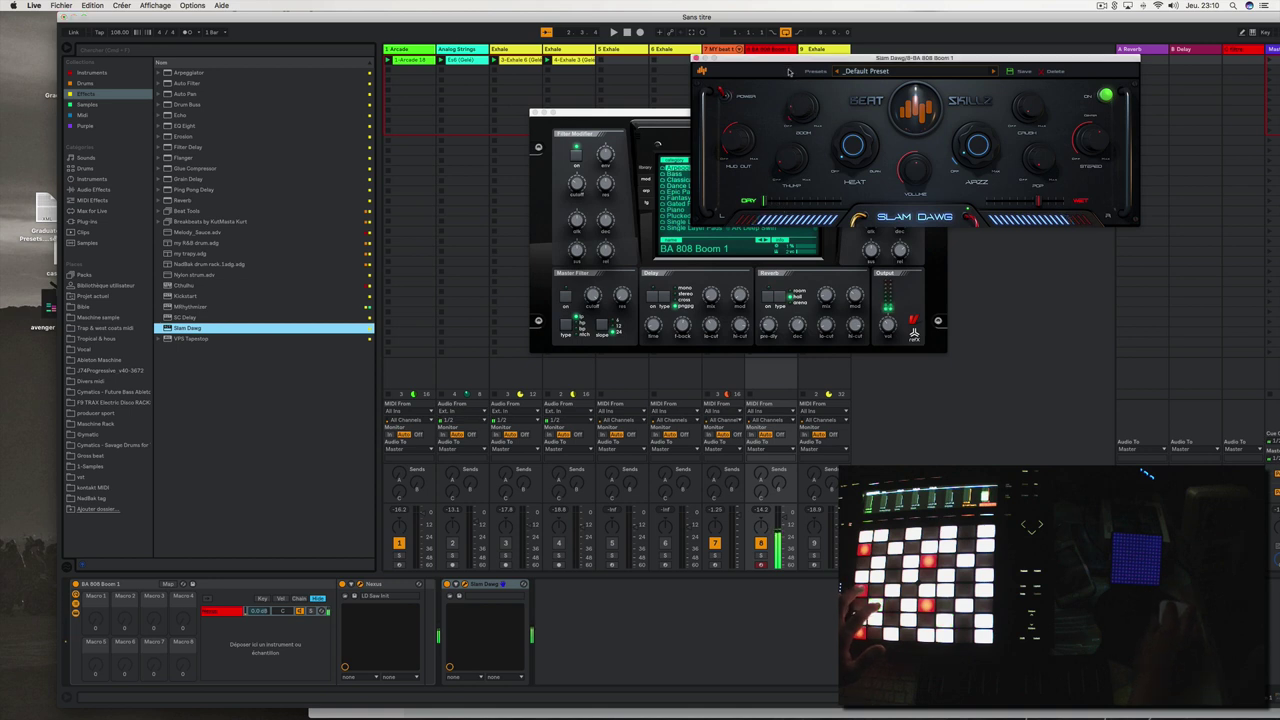
{"action": "left_click", "coordinate": [577, 183]}
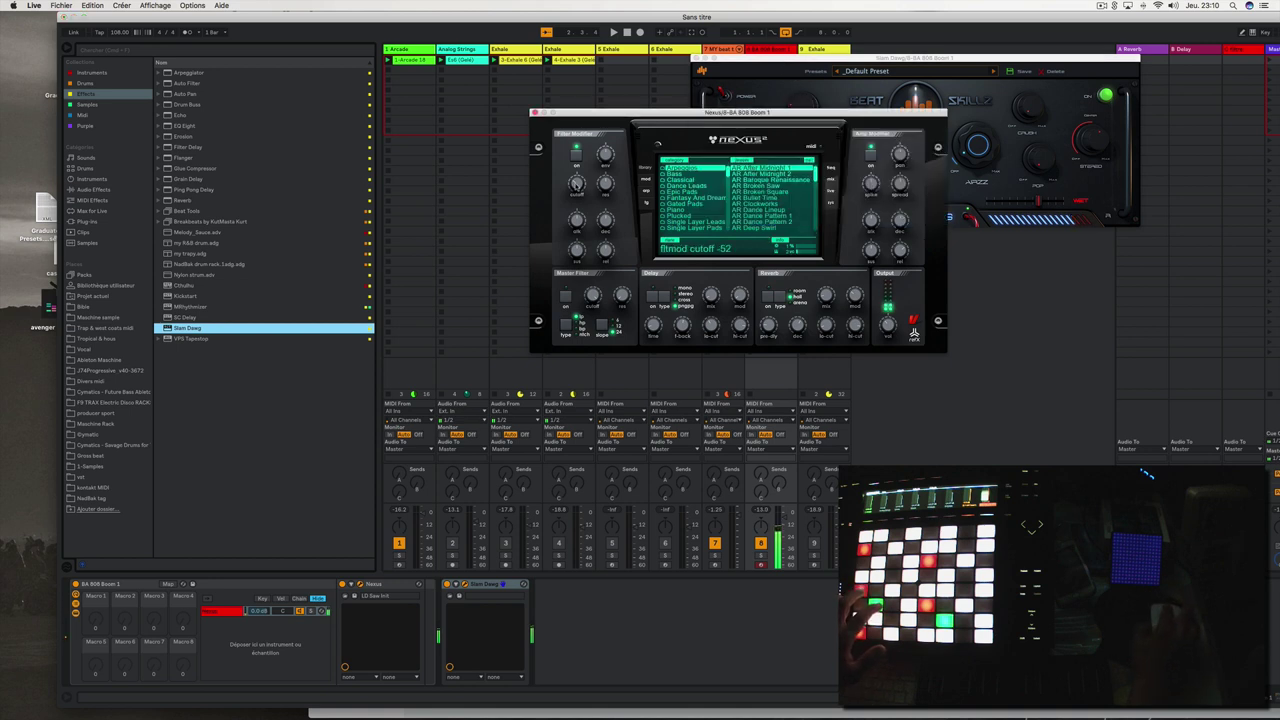